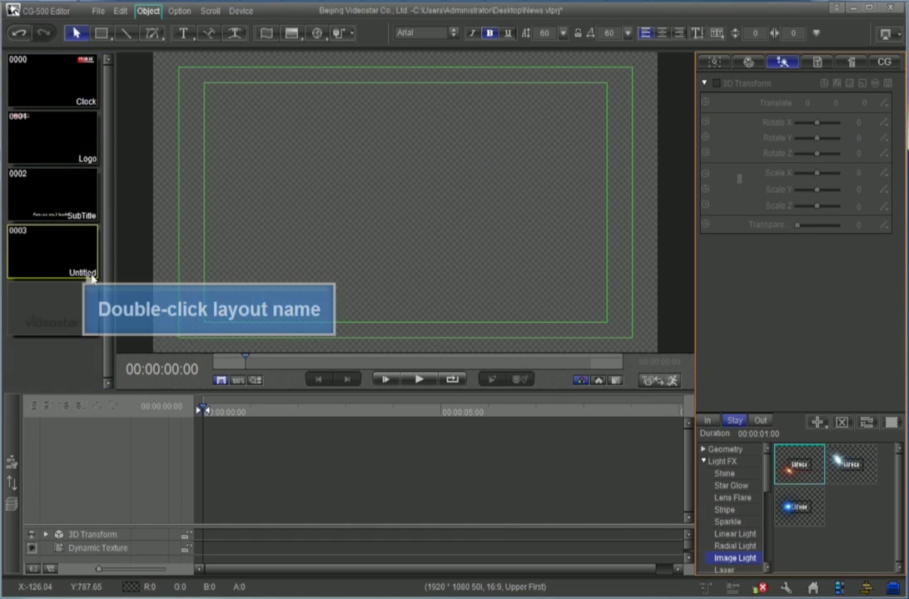
Step: Rename the untitled layout 0003 as "Crawl News"
{"action": "double_click", "coordinate": [83, 272]}
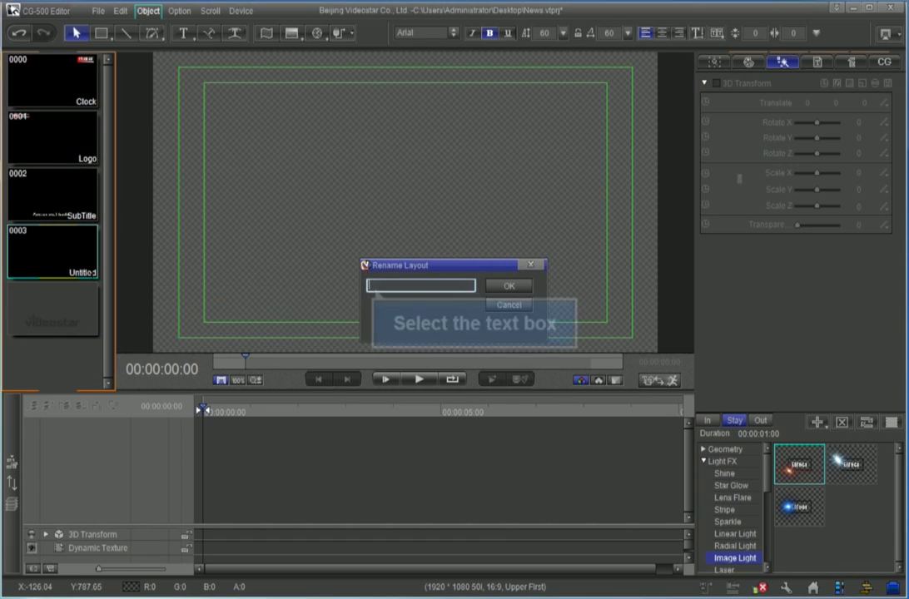
{"action": "left_click", "coordinate": [381, 286]}
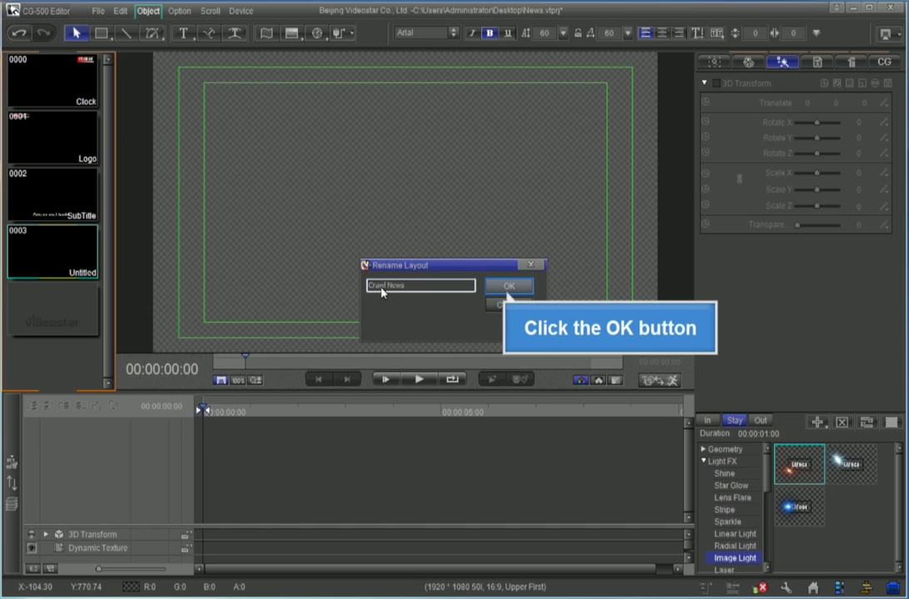
{"action": "left_click", "coordinate": [507, 288]}
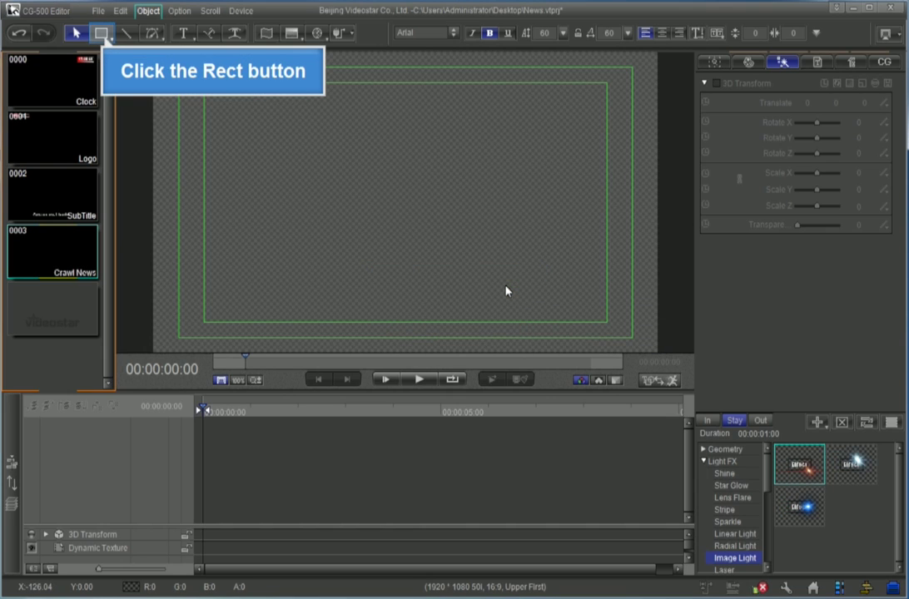
Step: Draw a full-width rectangle bar along the frame's lower edge and add the horizontal text "Crawl Text" just above it
{"action": "left_click", "coordinate": [101, 34]}
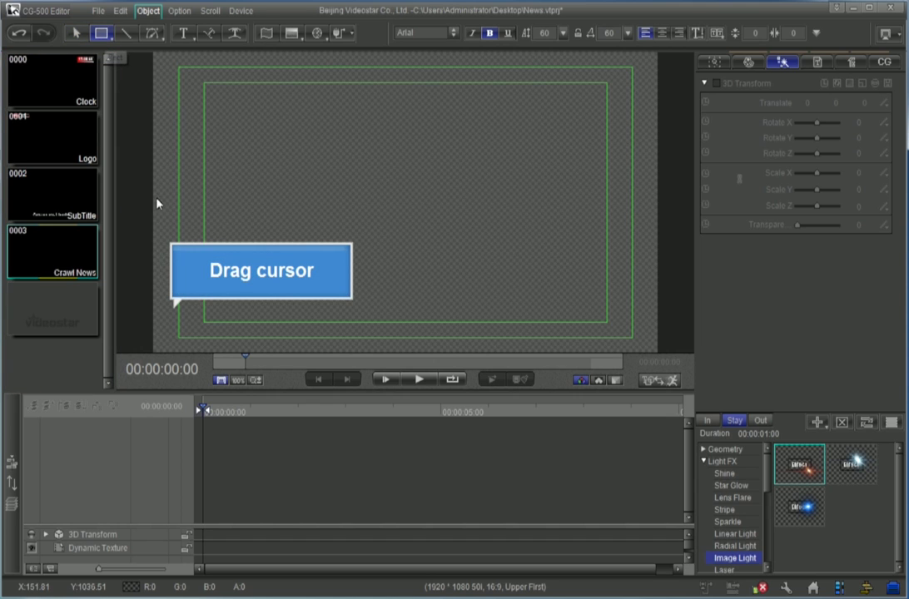
{"action": "left_click_drag", "start_coordinate": [161, 329], "coordinate": [657, 358]}
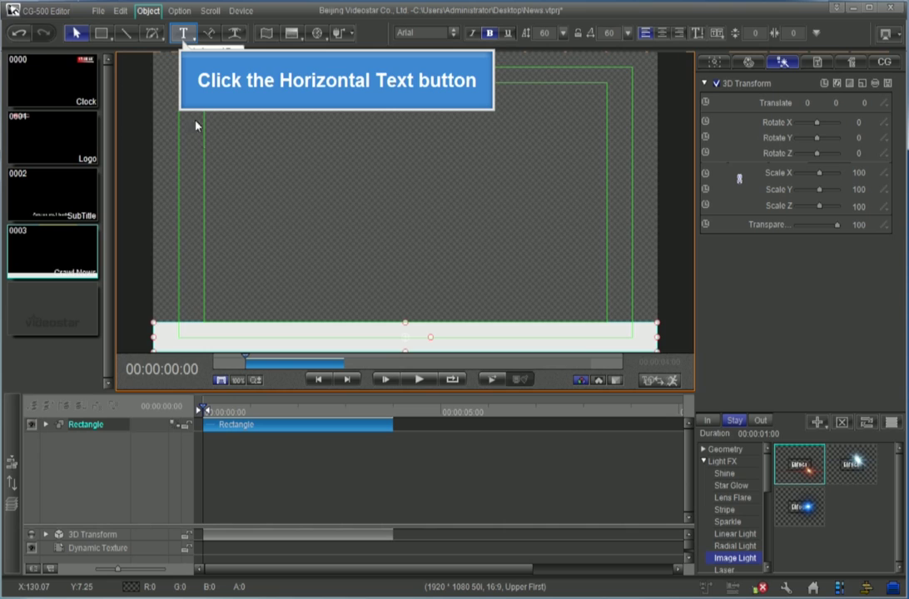
{"action": "left_click", "coordinate": [183, 33]}
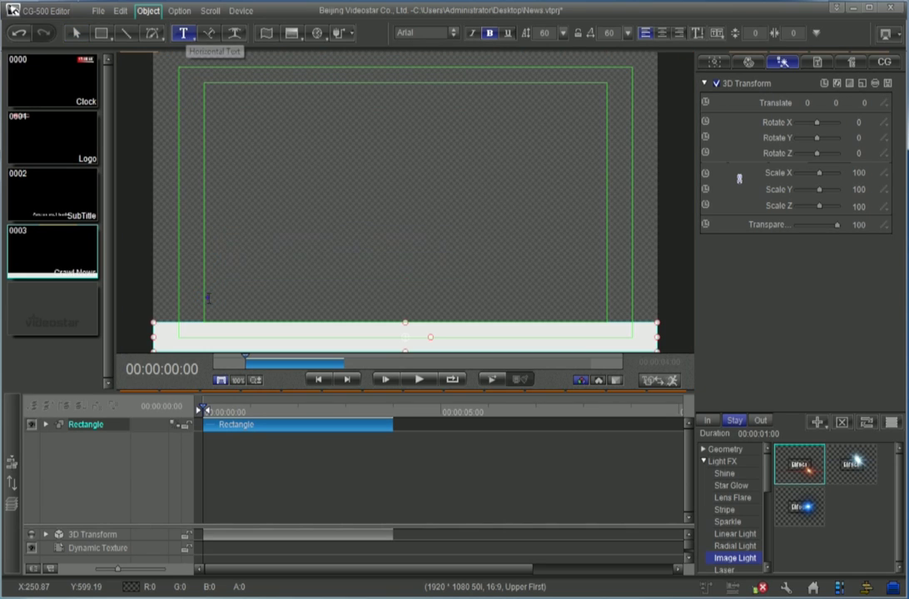
{"action": "left_click", "coordinate": [213, 305]}
{"action": "type", "text": "Crawl T"}
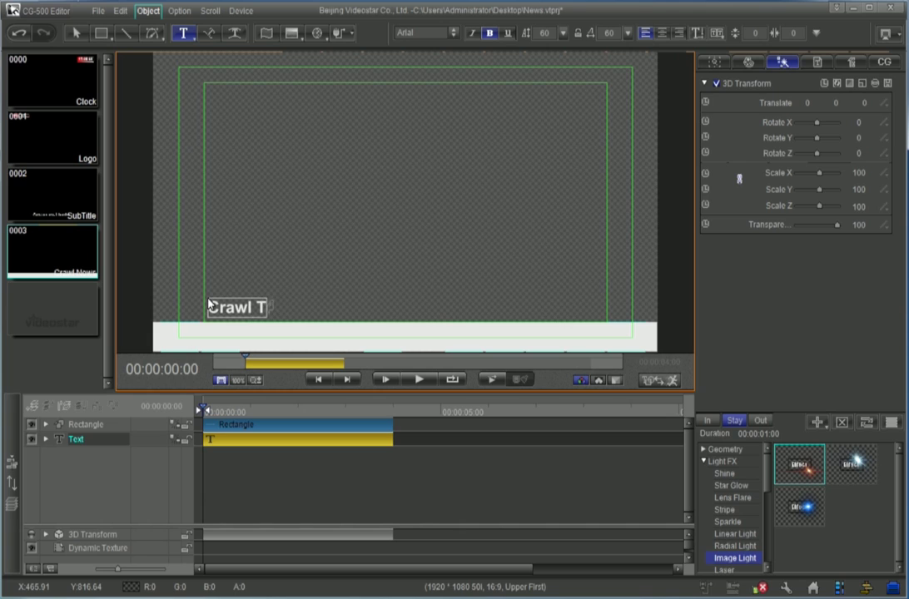
{"action": "type", "text": "ext"}
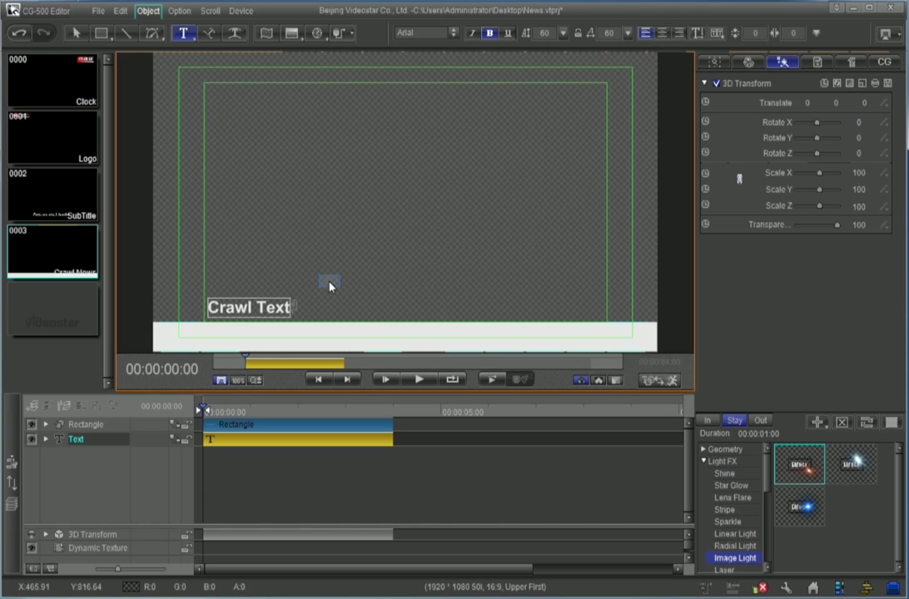
{"action": "key", "text": "Escape"}
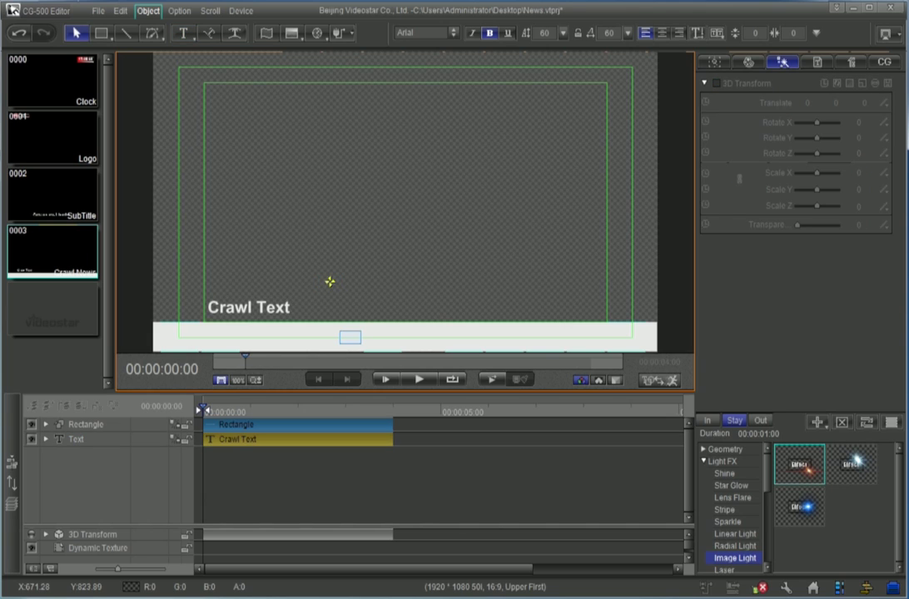
Step: Apply the solid blue shader template in the last row of the library to the rectangle bar
{"action": "left_click", "coordinate": [351, 339]}
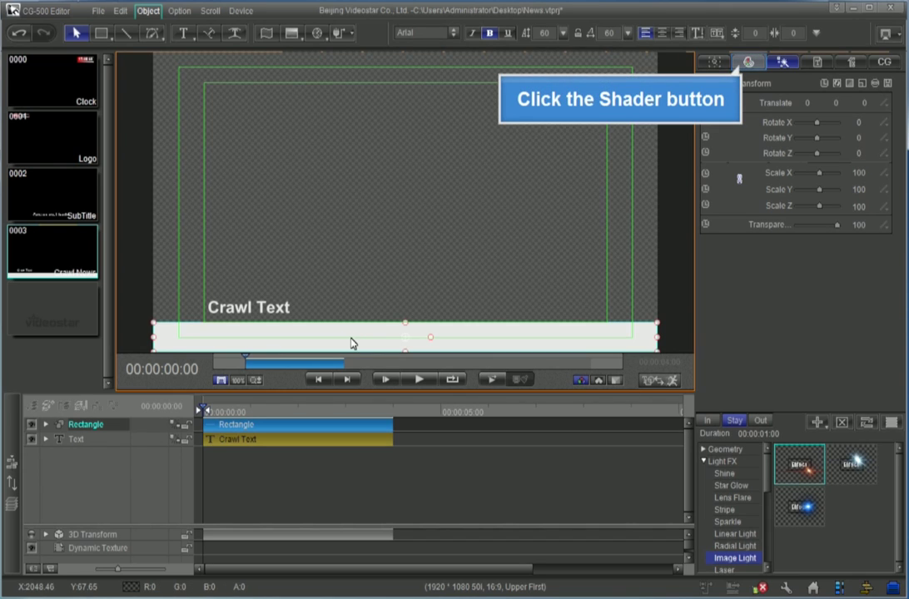
{"action": "left_click", "coordinate": [747, 63]}
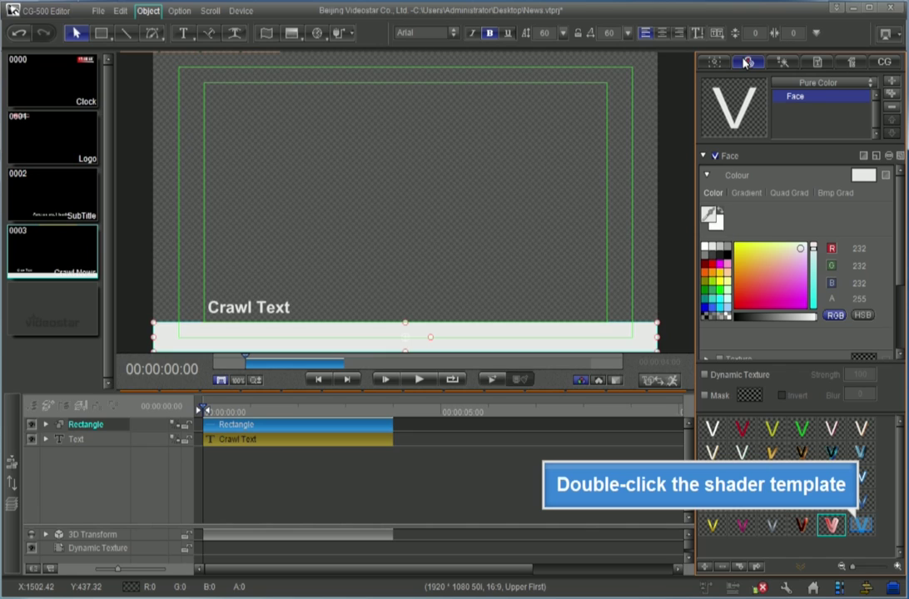
{"action": "double_click", "coordinate": [861, 525]}
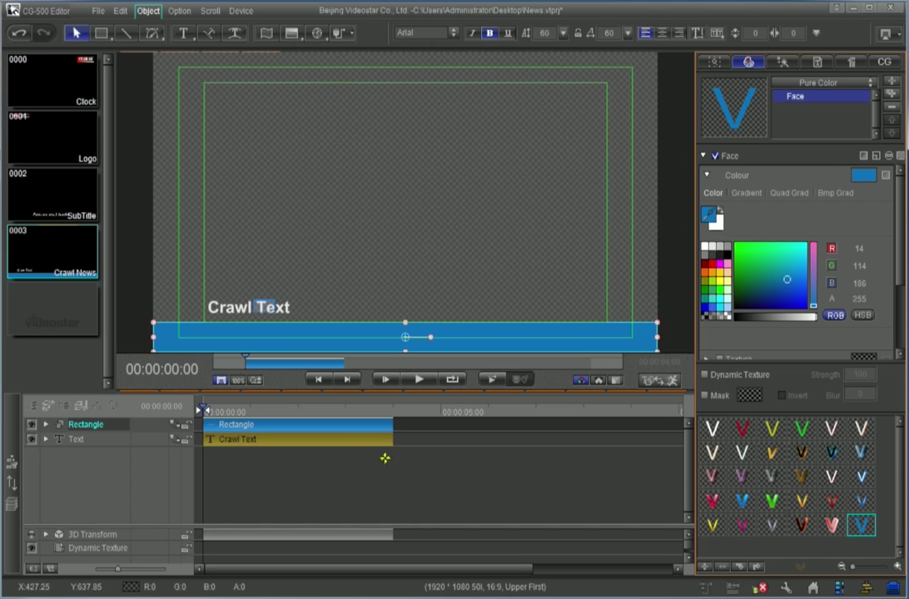
Step: Move the "Crawl Text" text down onto the blue bar and give it a black outline
{"action": "left_click", "coordinate": [266, 308]}
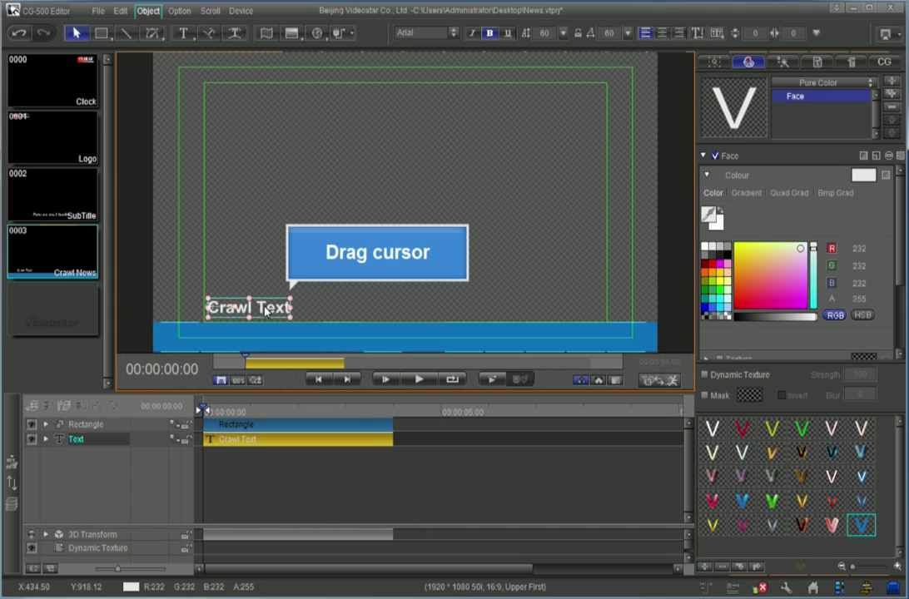
{"action": "left_click_drag", "start_coordinate": [269, 313], "coordinate": [268, 337]}
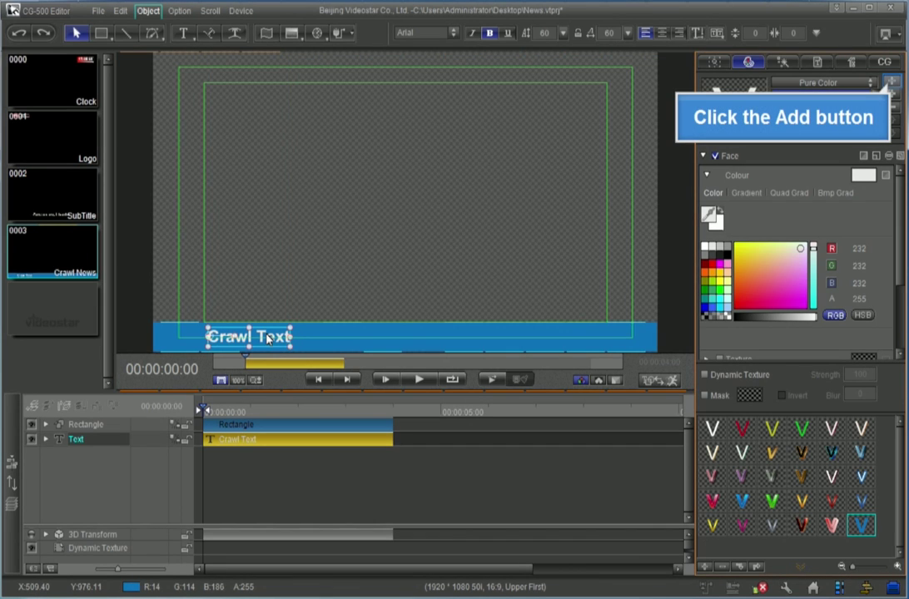
{"action": "left_click", "coordinate": [891, 82]}
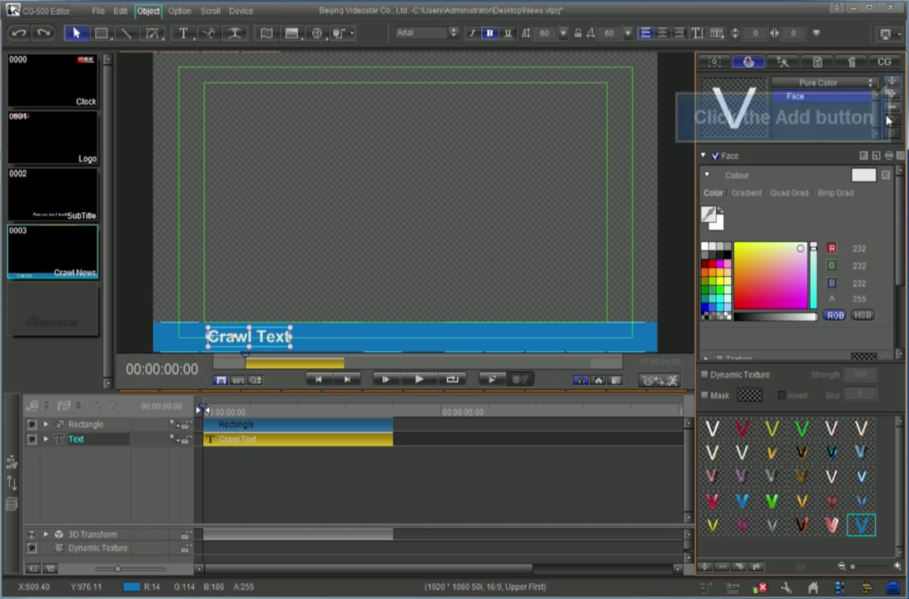
{"action": "left_click", "coordinate": [891, 82]}
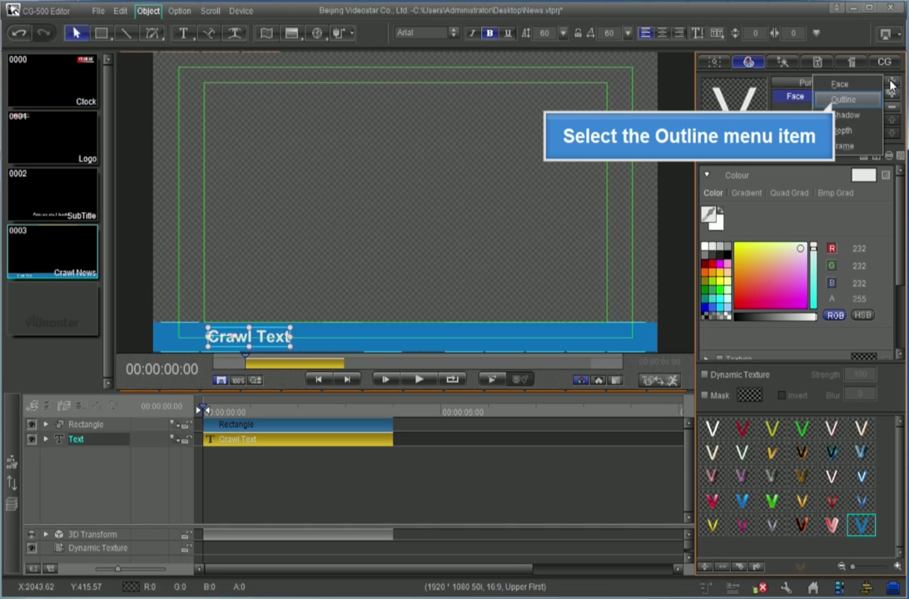
{"action": "left_click", "coordinate": [848, 98]}
{"action": "left_click", "coordinate": [810, 110]}
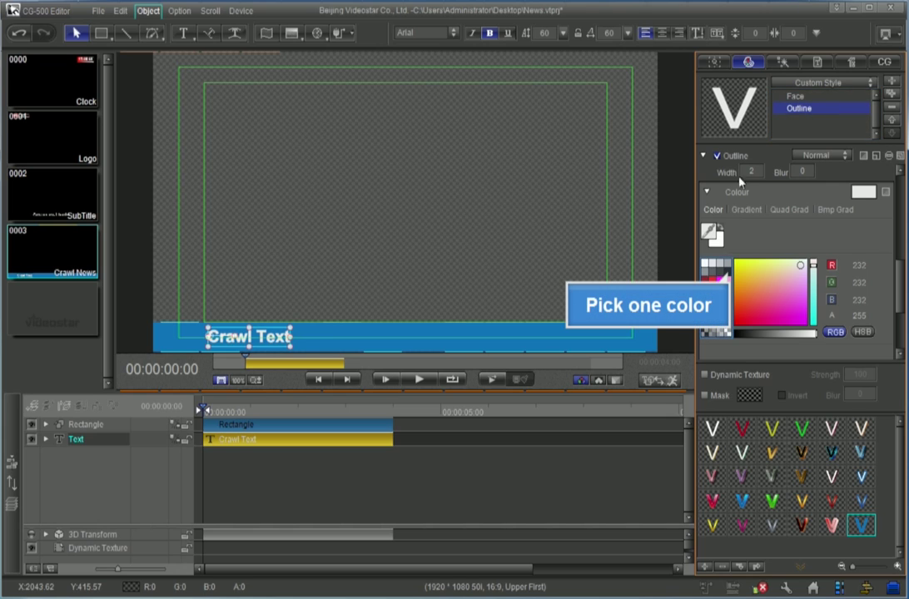
{"action": "left_click", "coordinate": [728, 272]}
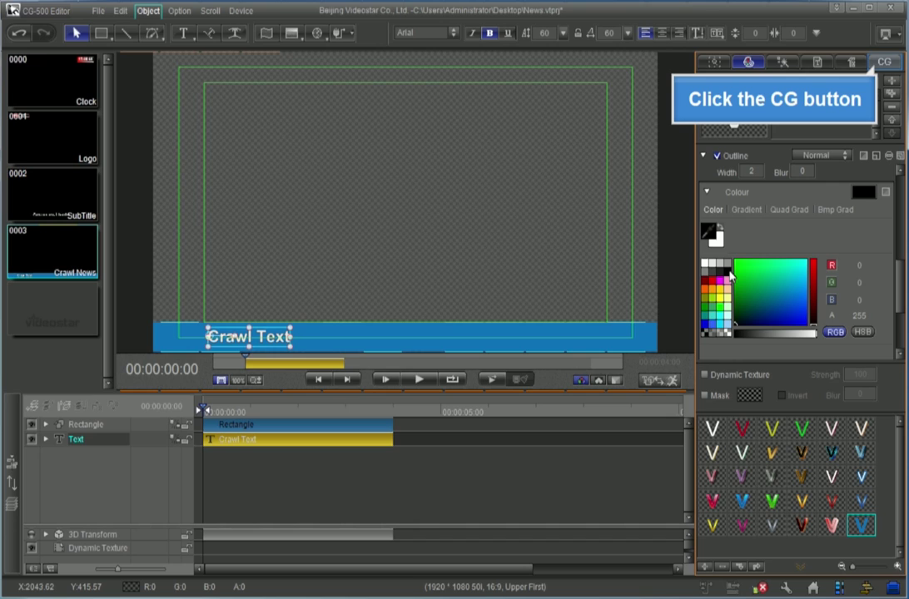
Step: Make the text a Text Crawler Object with the ID class Crawl Text
{"action": "left_click", "coordinate": [883, 64]}
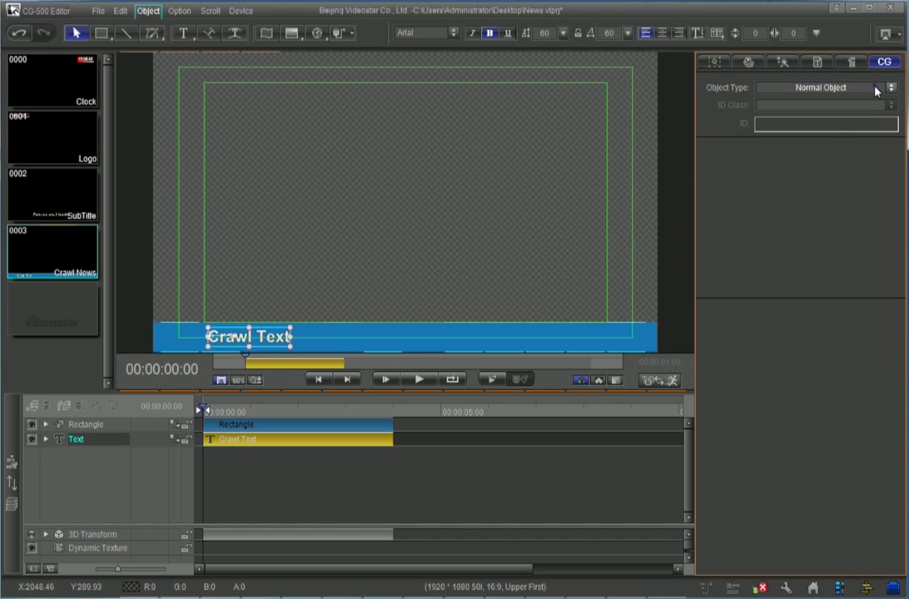
{"action": "left_click", "coordinate": [876, 88]}
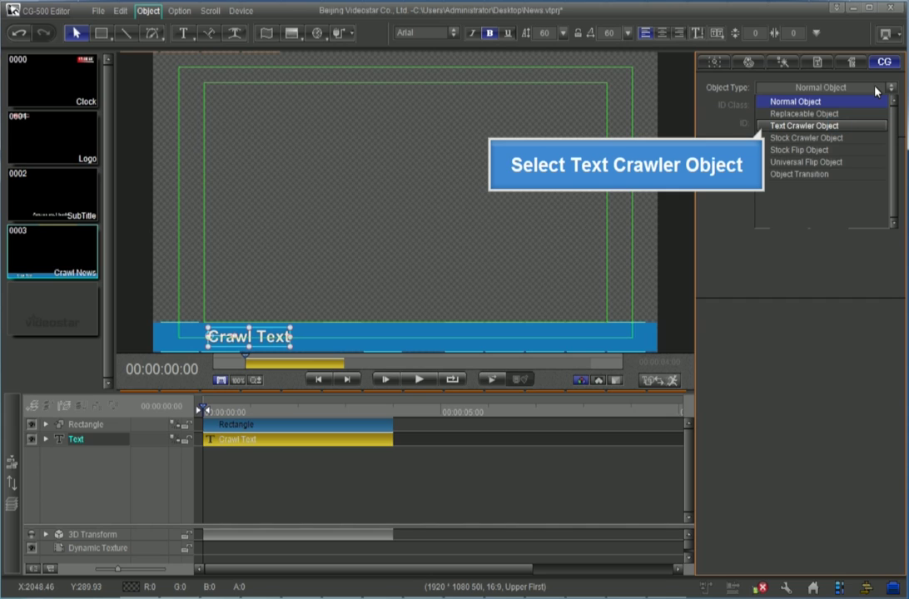
{"action": "left_click", "coordinate": [838, 125]}
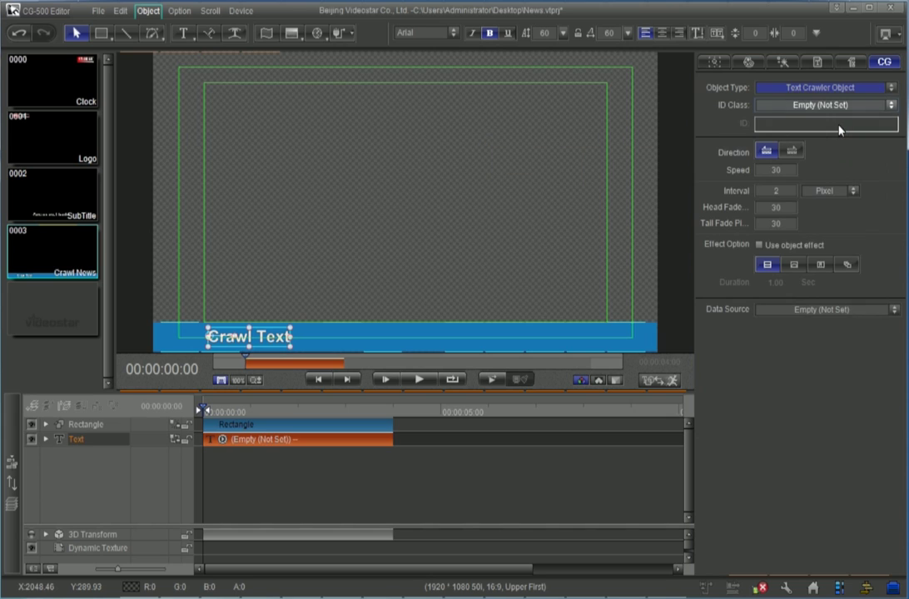
{"action": "left_click", "coordinate": [876, 106]}
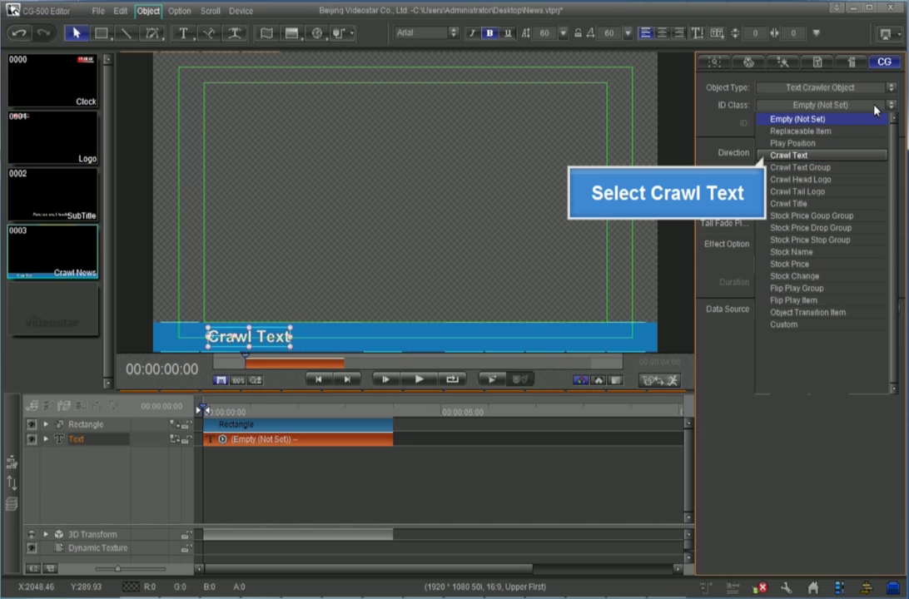
{"action": "left_click", "coordinate": [821, 155]}
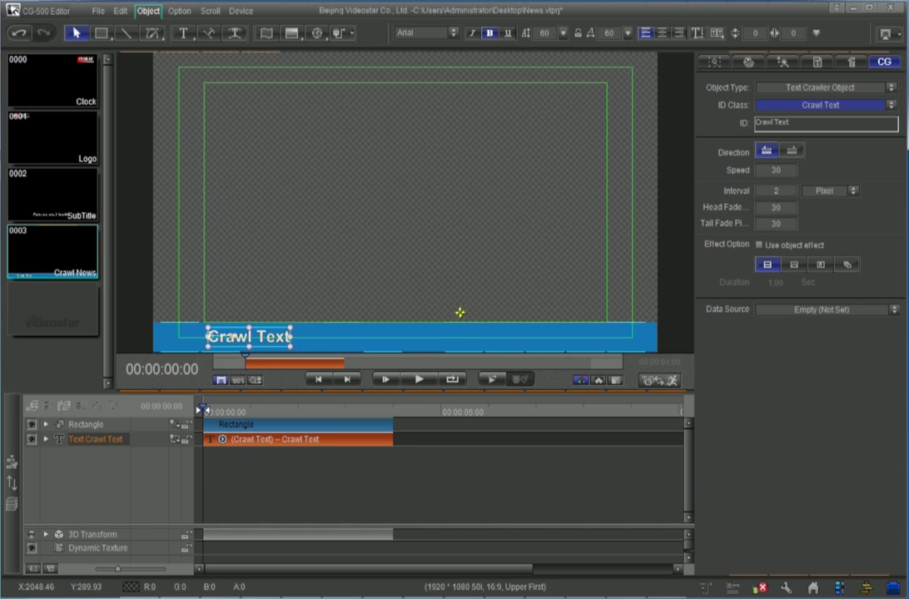
Step: Make the blue rectangle a Replaceable Object with the ID class Play Position
{"action": "left_click", "coordinate": [459, 338]}
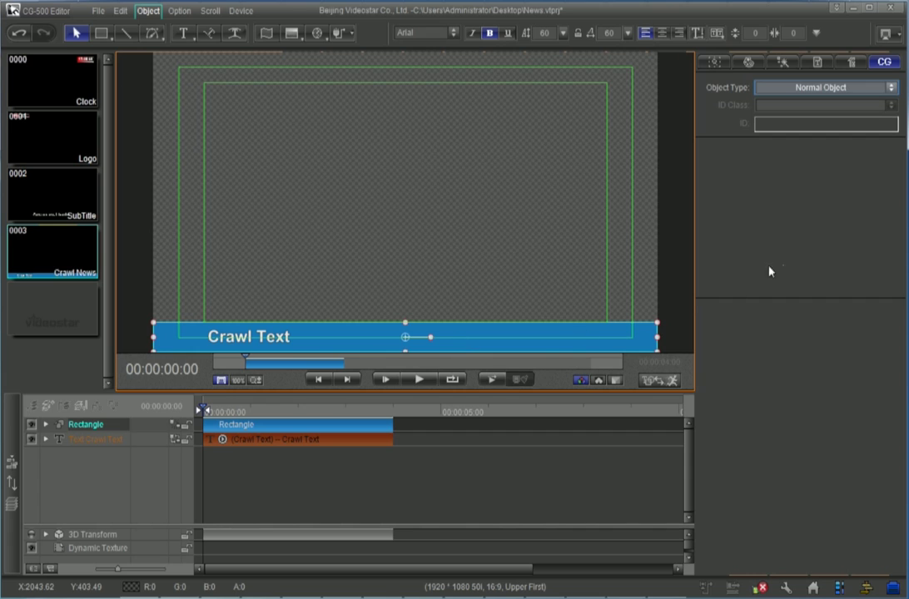
{"action": "left_click", "coordinate": [858, 87]}
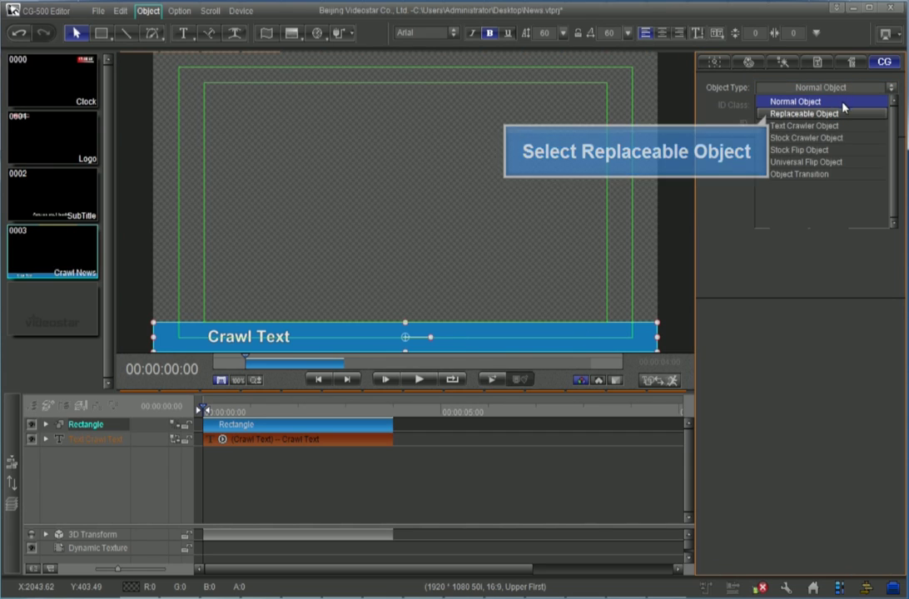
{"action": "left_click", "coordinate": [845, 114]}
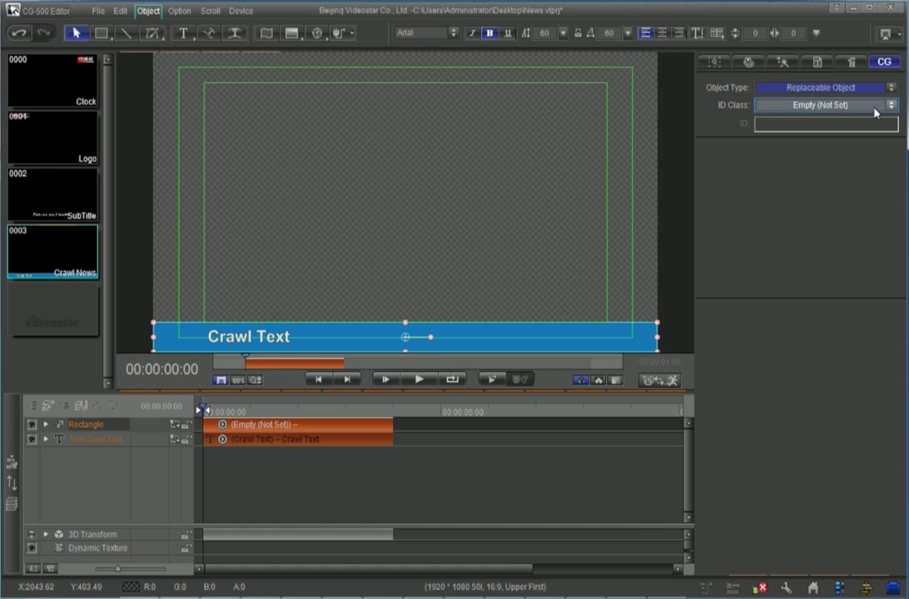
{"action": "left_click", "coordinate": [877, 107]}
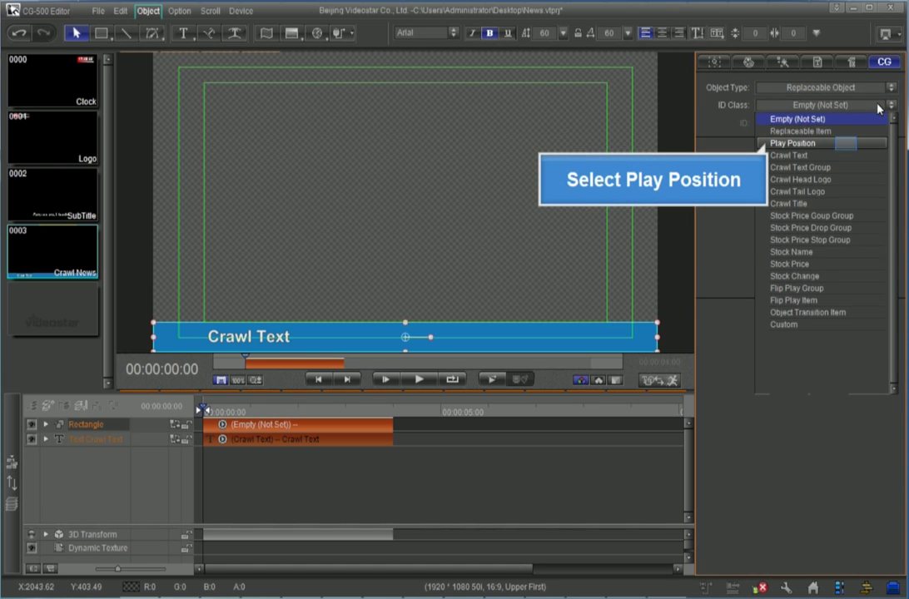
{"action": "left_click", "coordinate": [847, 143]}
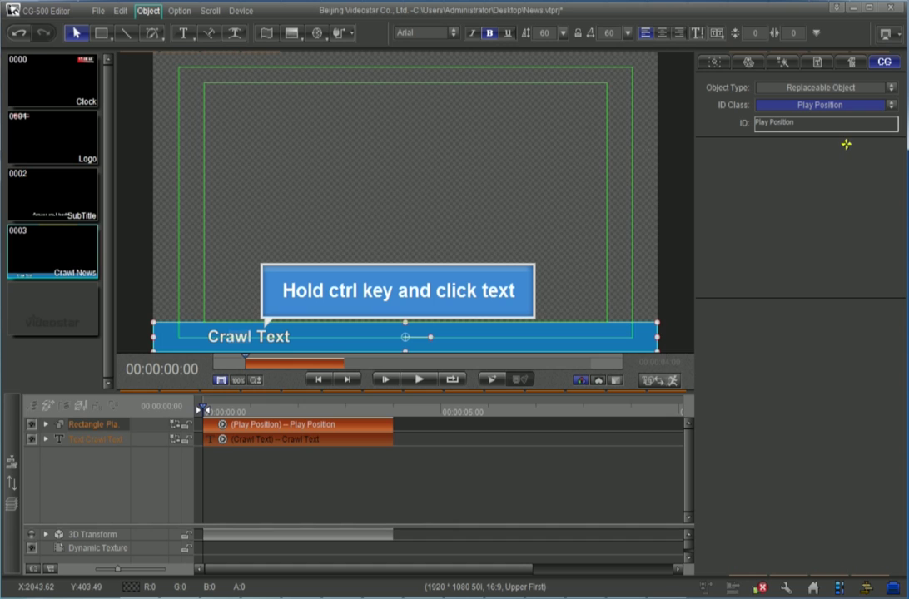
Step: Group the blue rectangle and the crawl text together
{"action": "left_click", "coordinate": [240, 338], "text": "ctrl"}
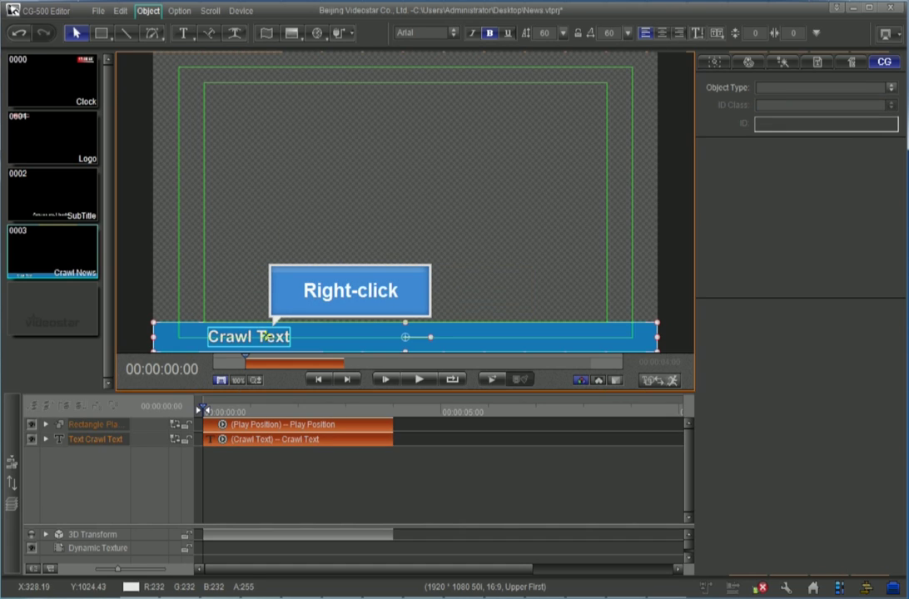
{"action": "right_click", "coordinate": [269, 336]}
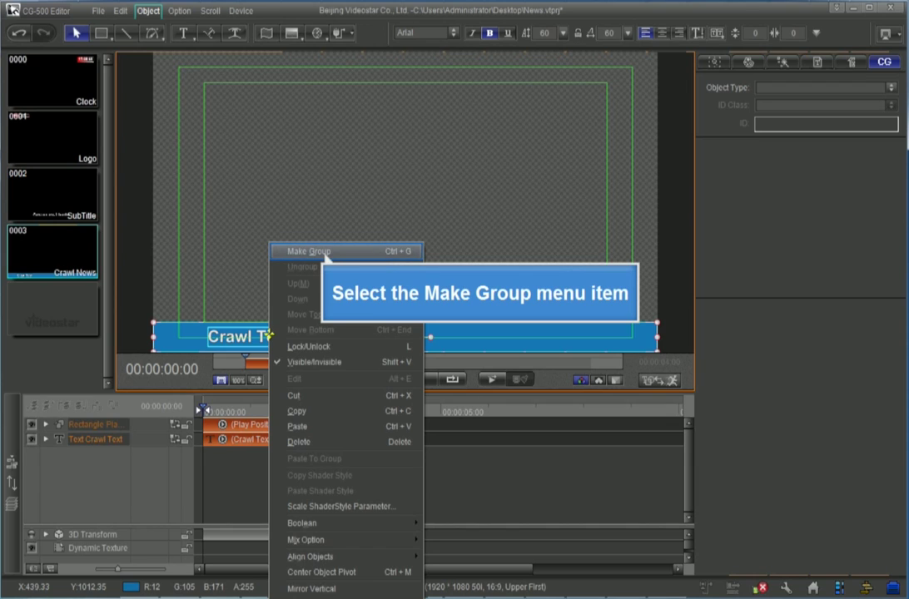
{"action": "left_click", "coordinate": [327, 253]}
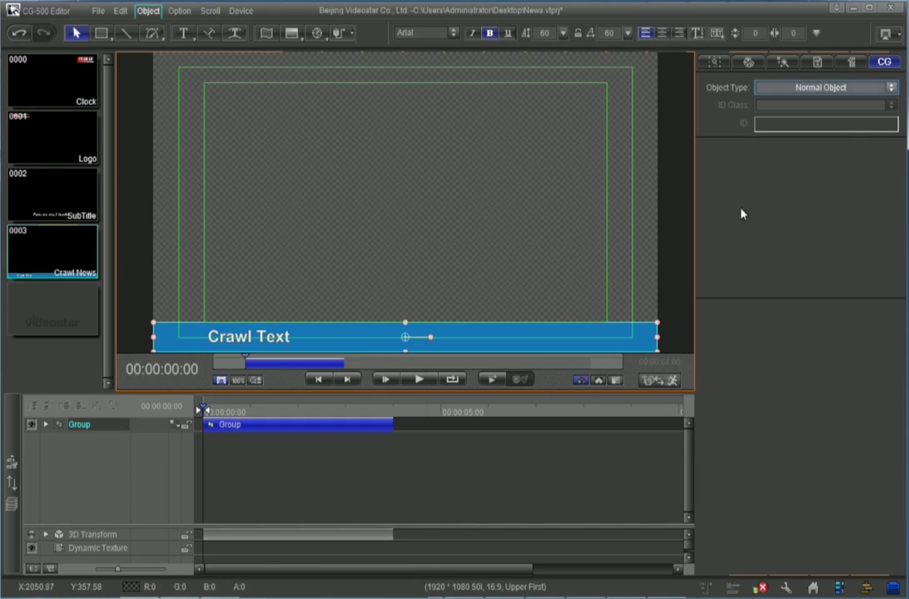
Step: Set the new group's object type to Text Crawler Object and its ID class to Crawl Text
{"action": "left_click", "coordinate": [869, 89]}
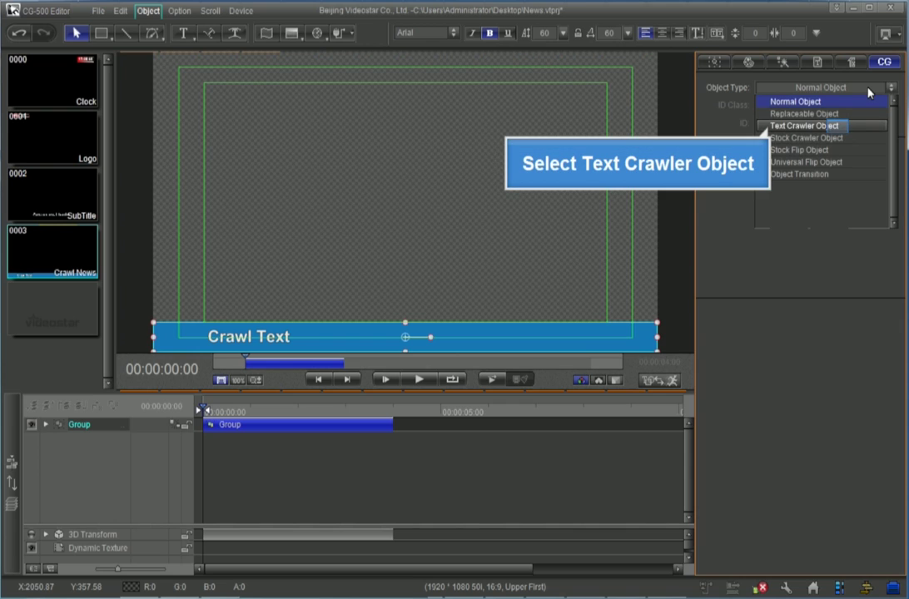
{"action": "left_click", "coordinate": [838, 125]}
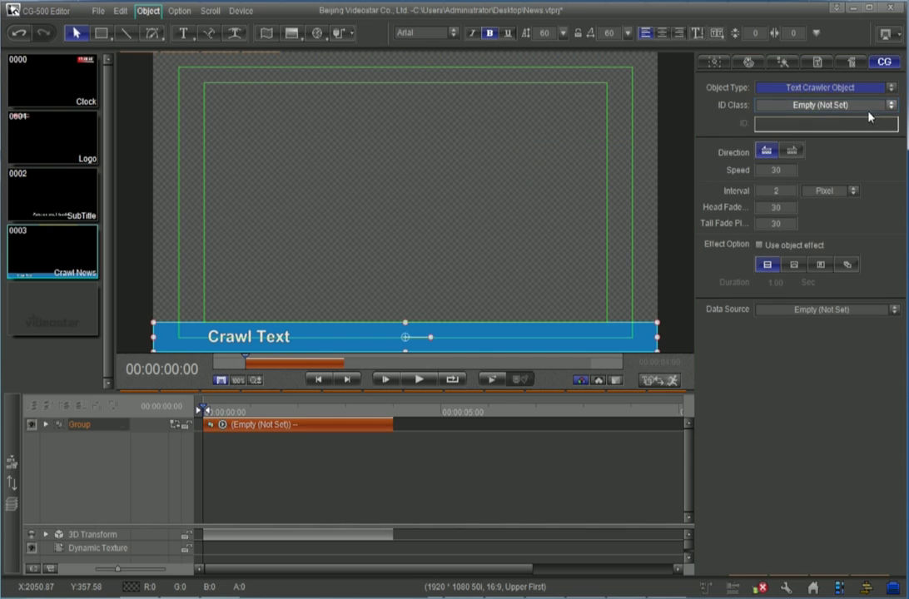
{"action": "left_click", "coordinate": [872, 107]}
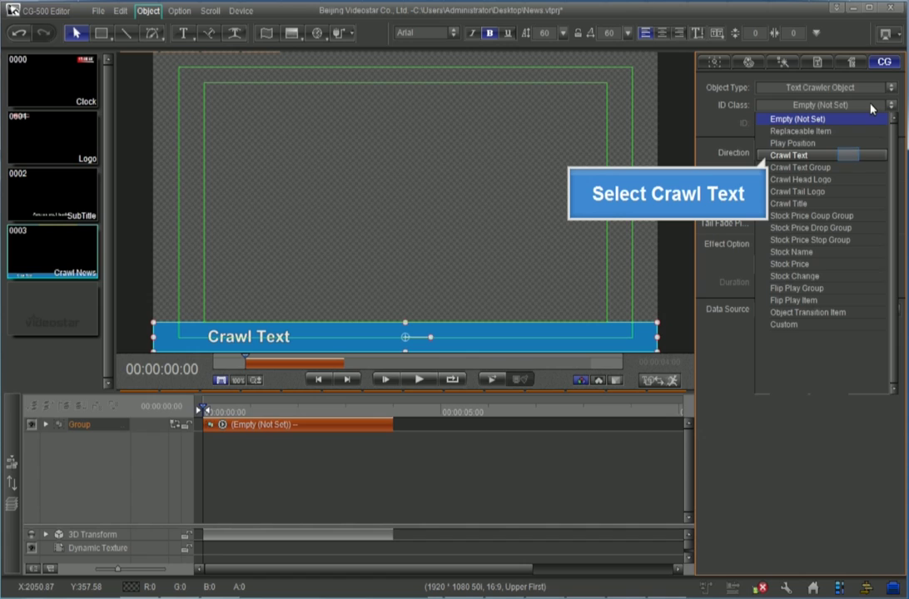
{"action": "left_click", "coordinate": [849, 157]}
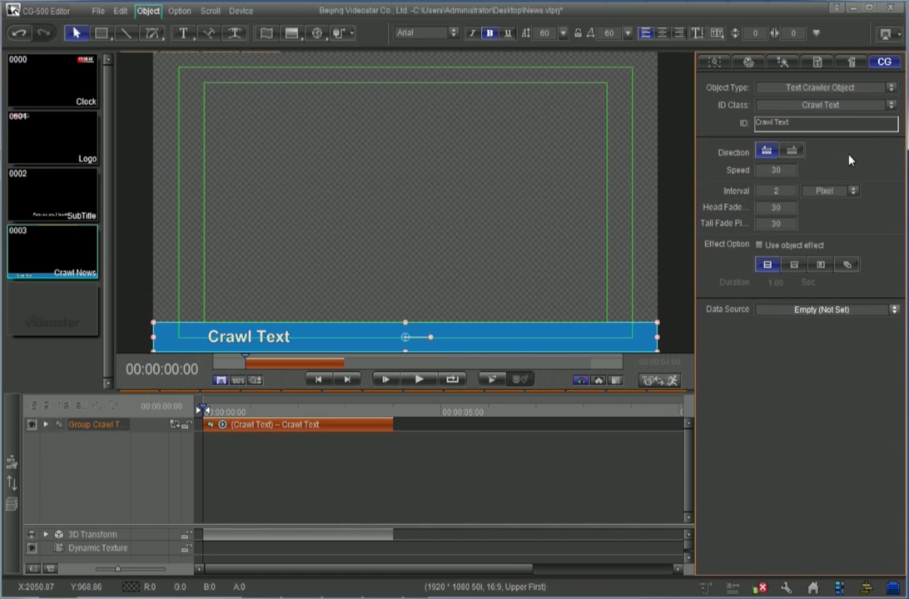
Step: Set the crawl group's data source to Single Line Text File using Crawl News.txt, and scrub the timeline to preview it
{"action": "left_click", "coordinate": [877, 310]}
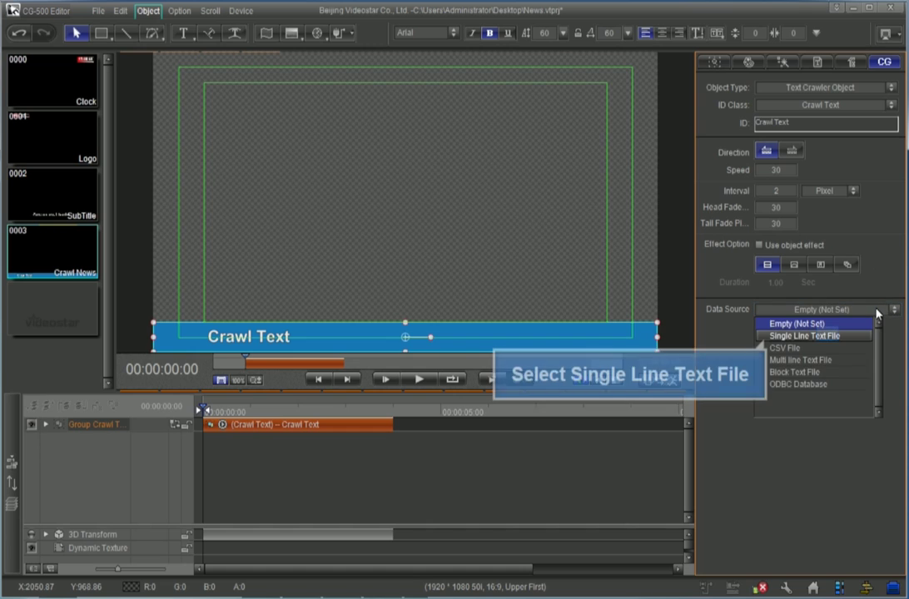
{"action": "left_click", "coordinate": [829, 335]}
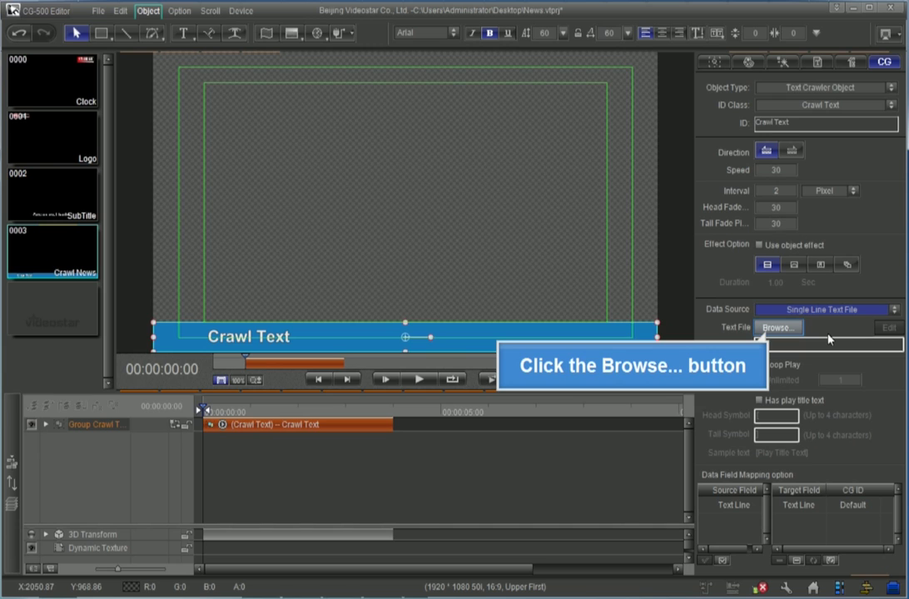
{"action": "left_click", "coordinate": [791, 332]}
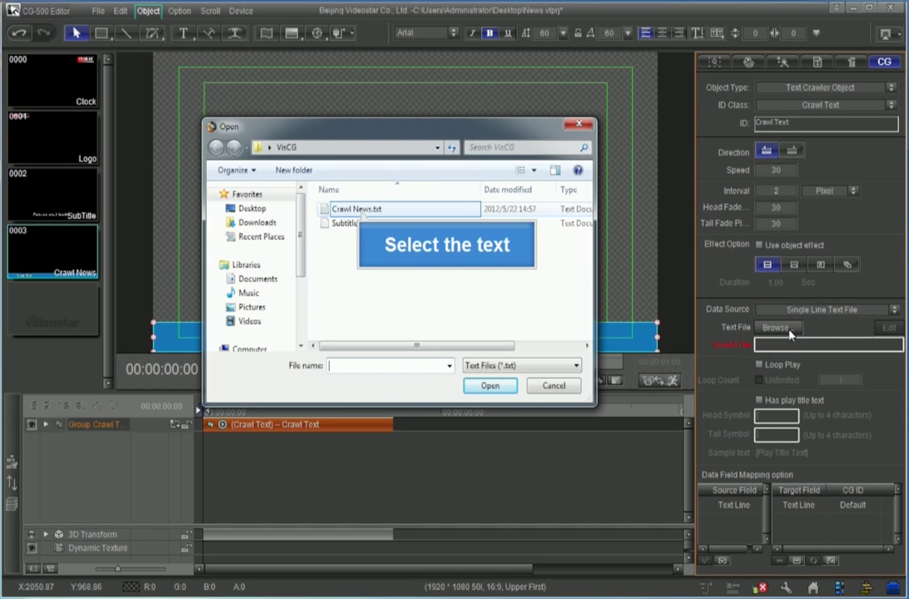
{"action": "left_click", "coordinate": [360, 211]}
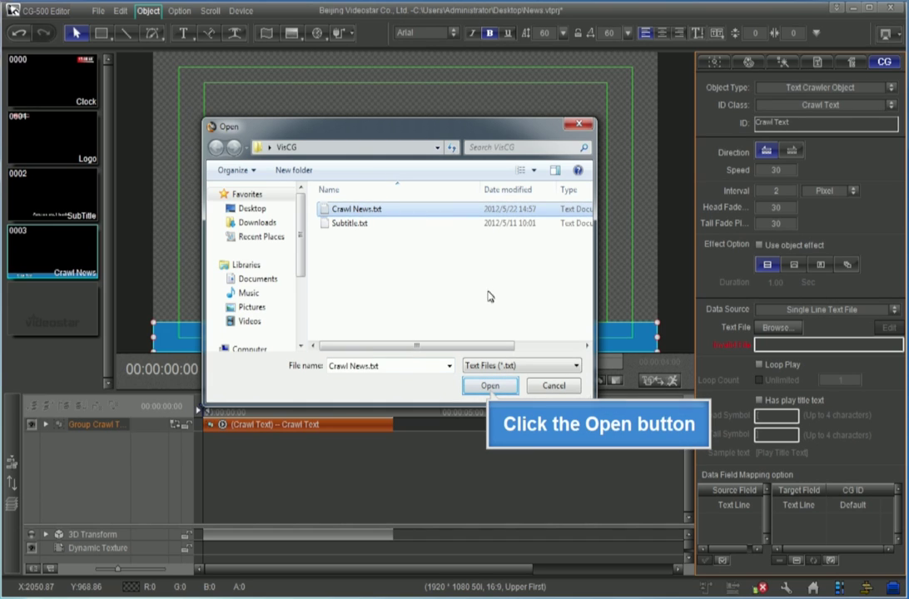
{"action": "left_click", "coordinate": [500, 387]}
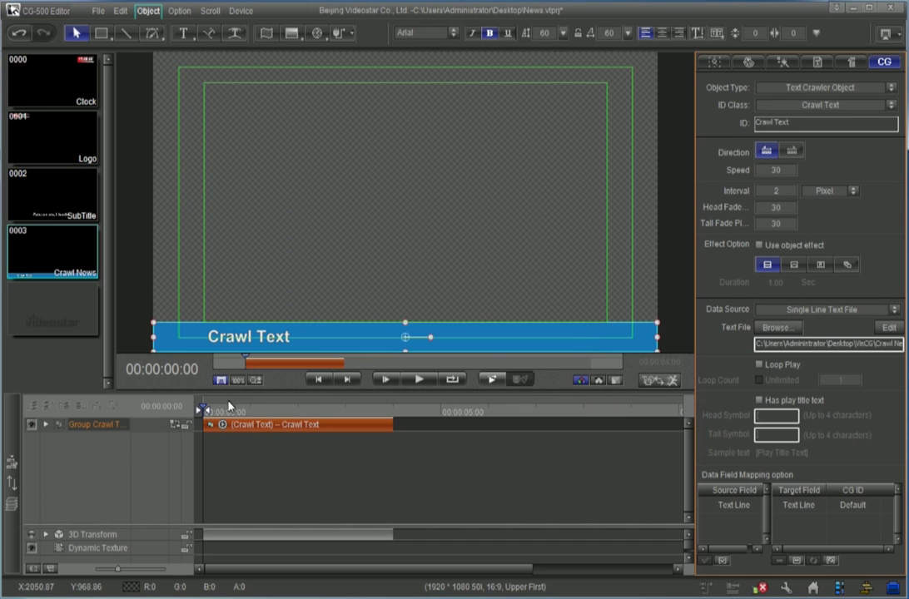
{"action": "left_click_drag", "start_coordinate": [204, 408], "coordinate": [392, 422]}
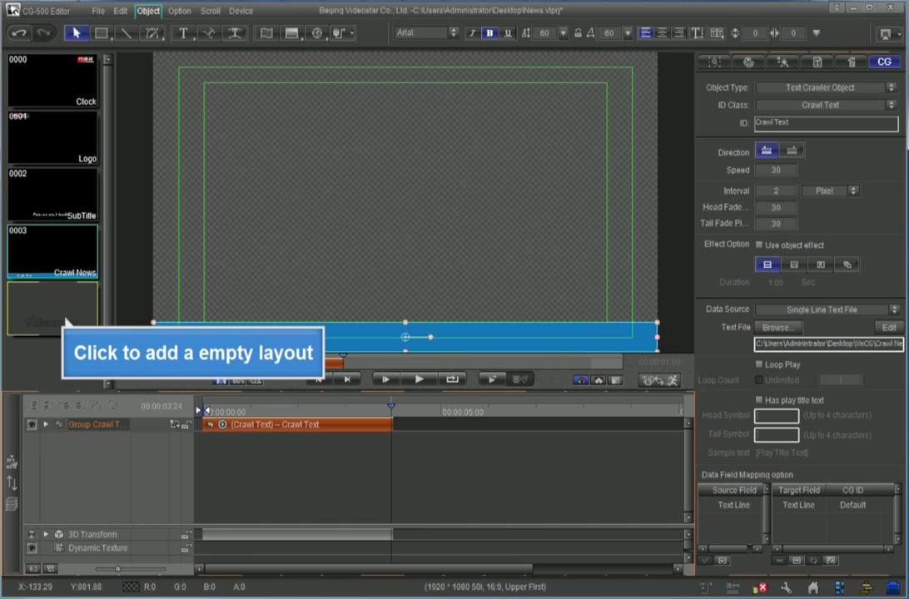
{"action": "left_click", "coordinate": [85, 309]}
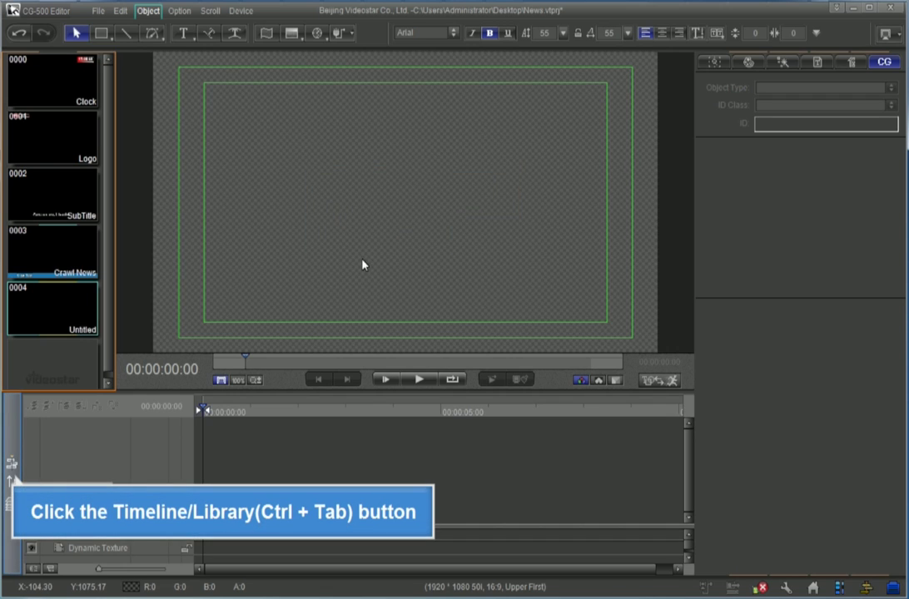
{"action": "left_click", "coordinate": [11, 477]}
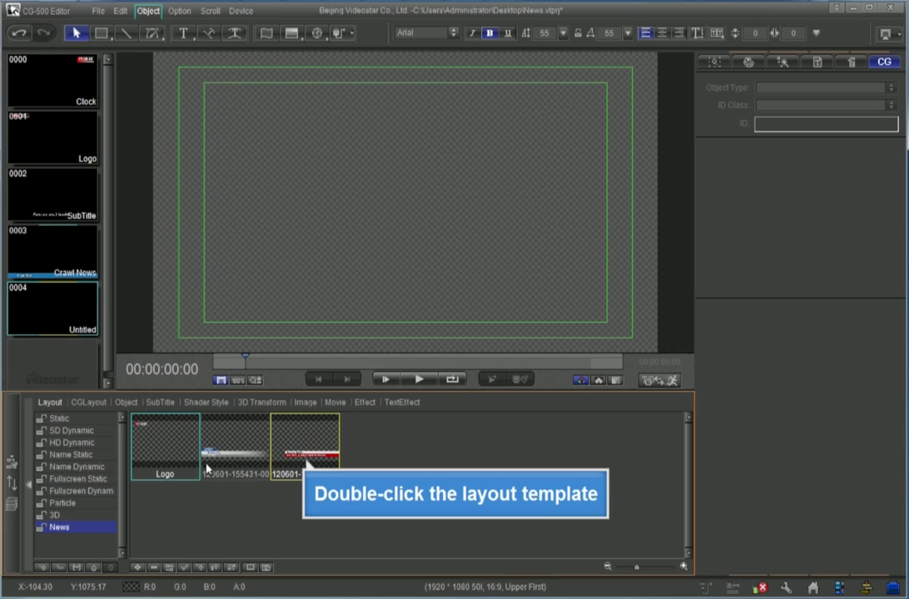
{"action": "double_click", "coordinate": [301, 440]}
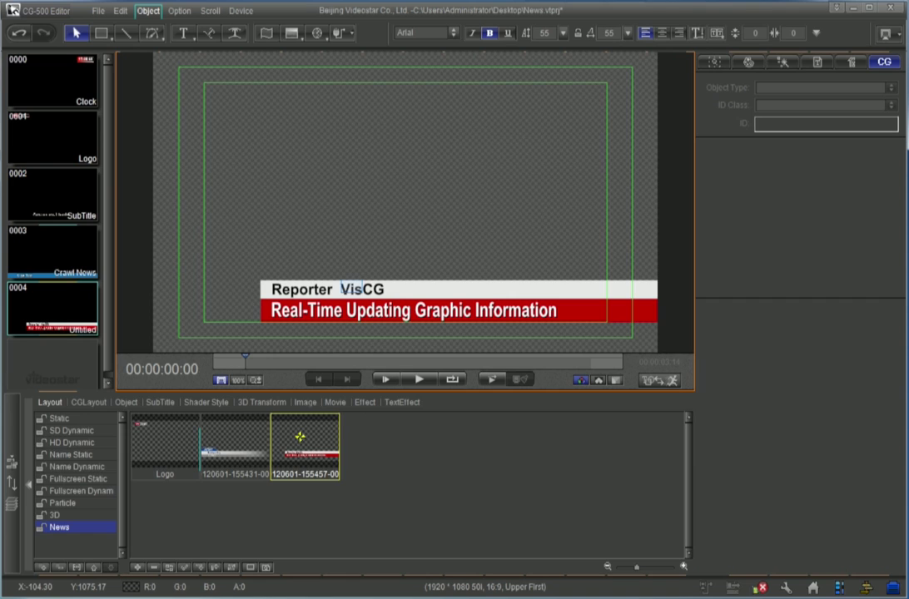
Step: Replace "VisCG" after the word "Reporter" in the white bar with the reporter's first name
{"action": "left_click", "coordinate": [351, 288]}
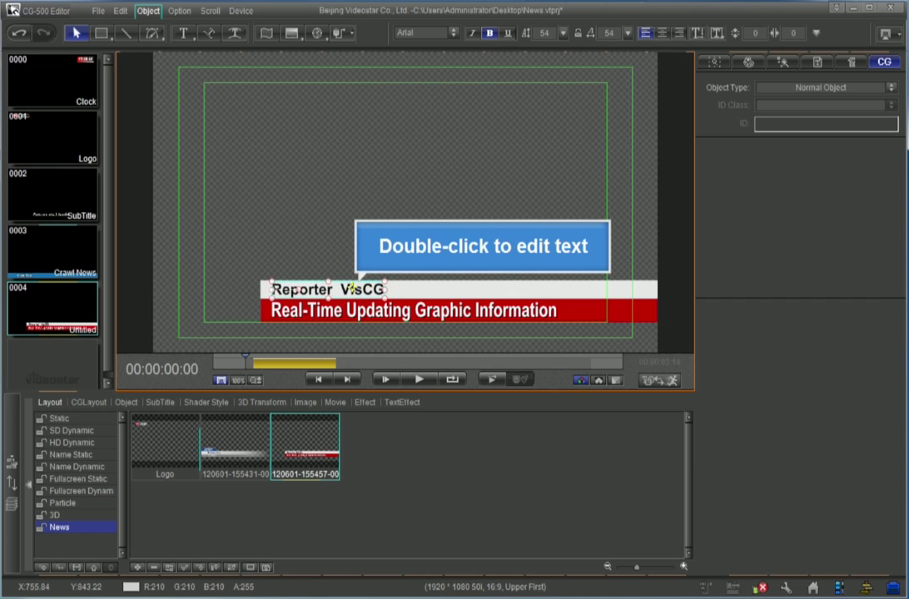
{"action": "double_click", "coordinate": [351, 287]}
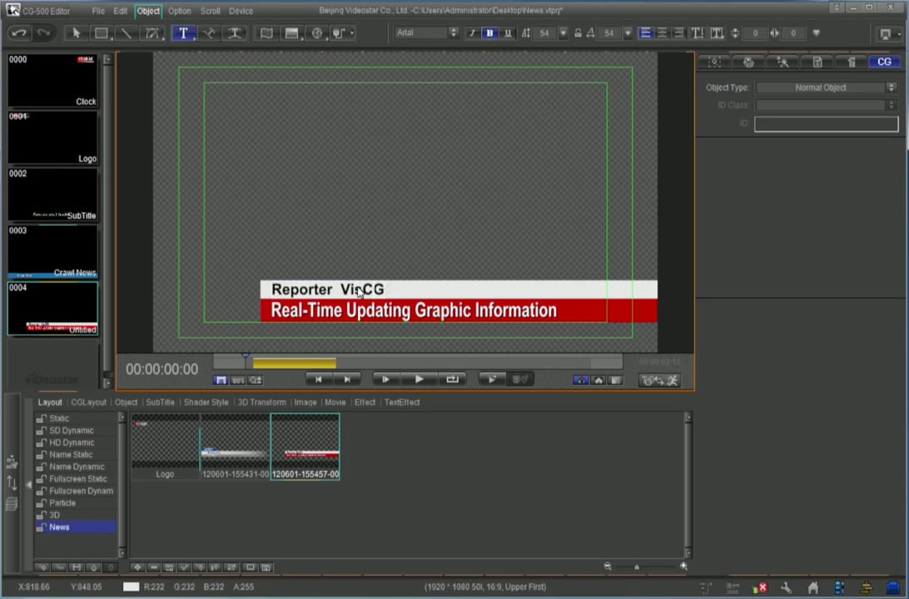
{"action": "left_click_drag", "start_coordinate": [358, 289], "coordinate": [382, 291]}
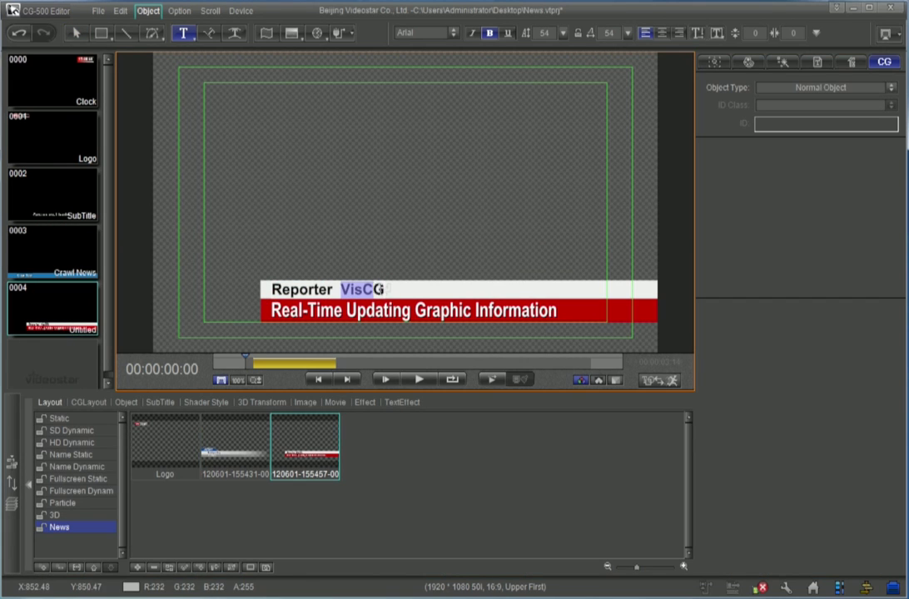
{"action": "type", "text": "Jack"}
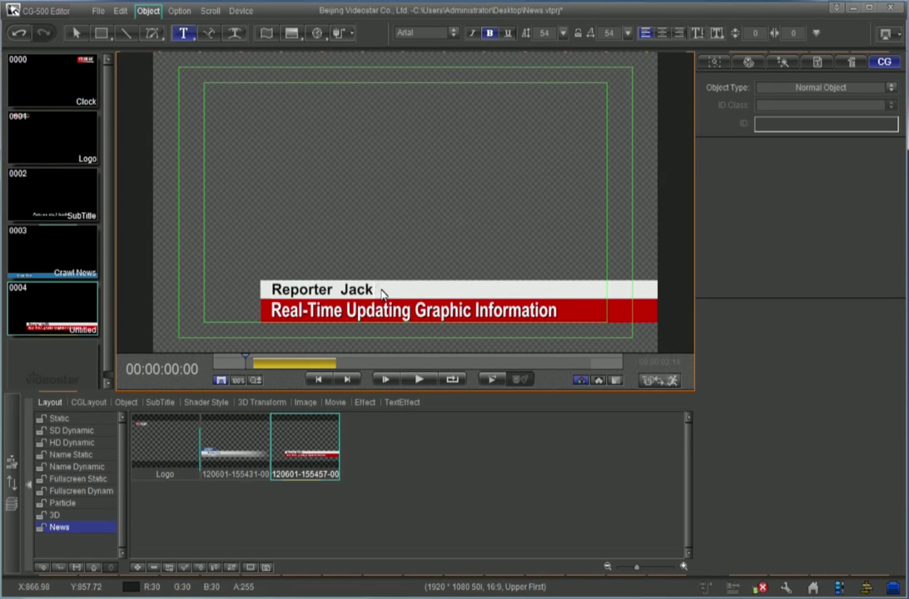
{"action": "left_click", "coordinate": [454, 225]}
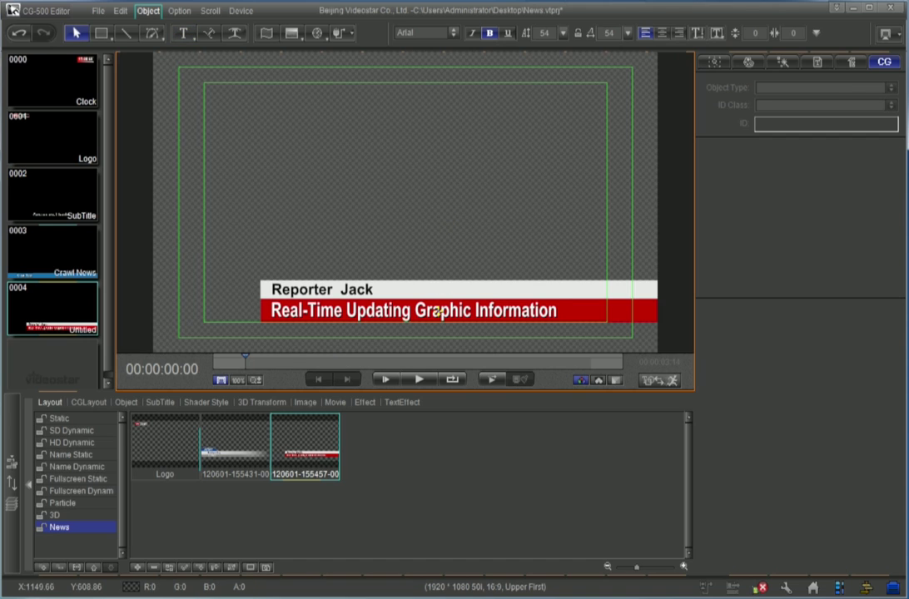
Step: Change the text in the red bar to "Flip News Text"
{"action": "left_click", "coordinate": [439, 311]}
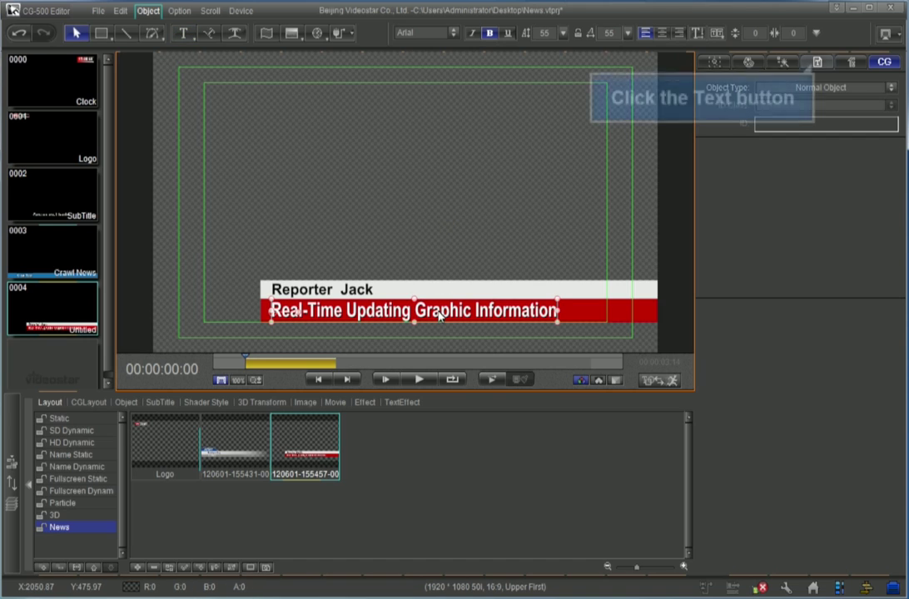
{"action": "left_click", "coordinate": [819, 62]}
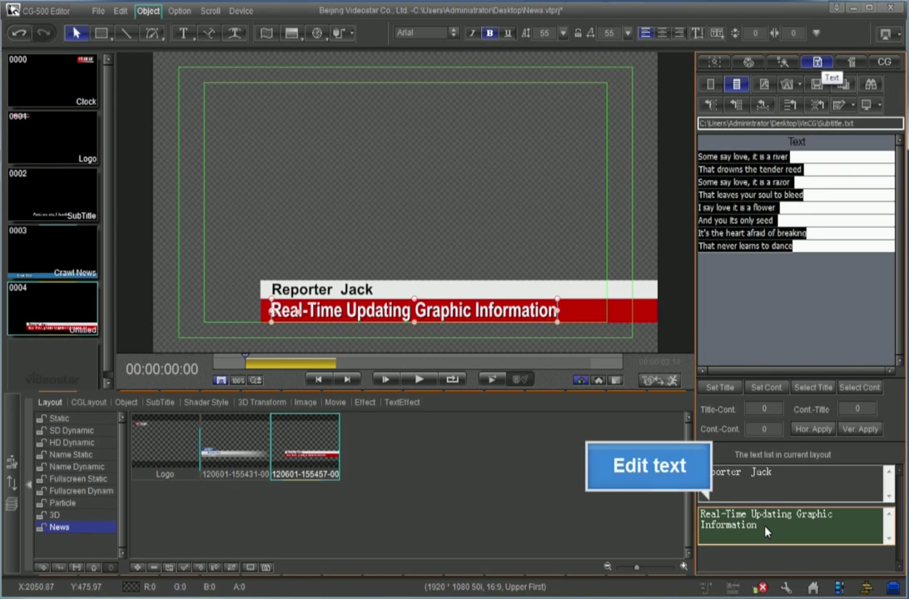
{"action": "left_click_drag", "start_coordinate": [757, 526], "coordinate": [700, 515]}
{"action": "key", "text": "BackSpace"}
{"action": "type", "text": "Flip N"}
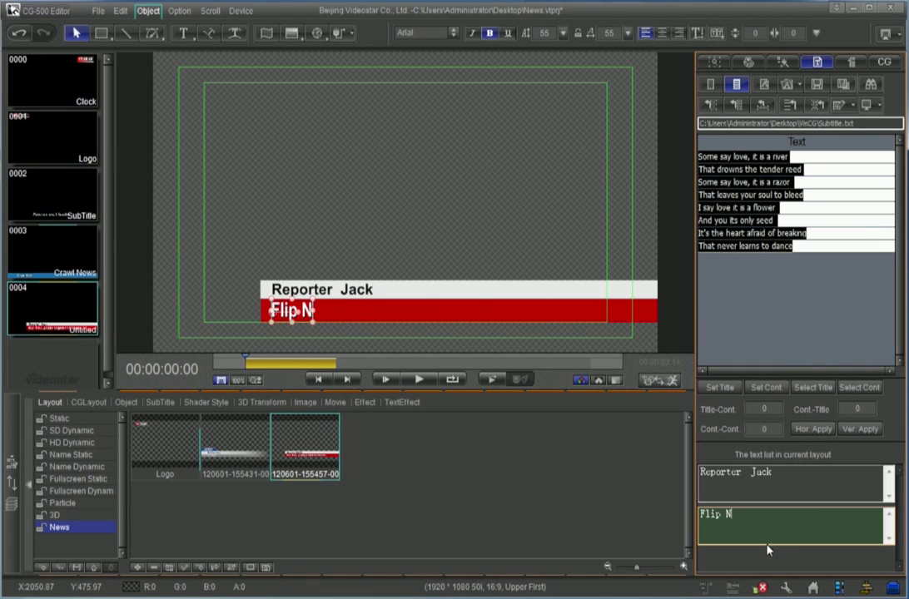
{"action": "type", "text": "ews Text"}
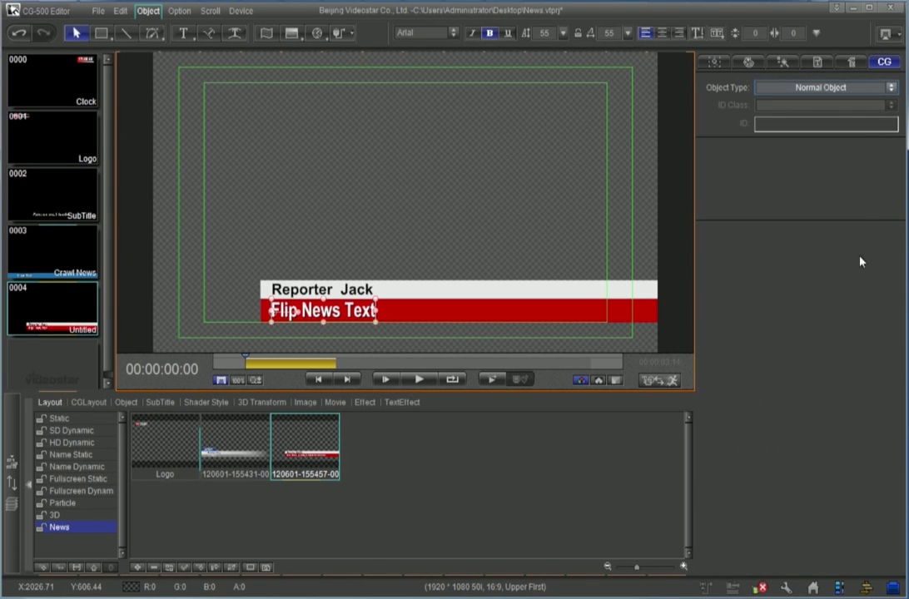
Step: Make the red bar's text a Universal Flip Object with the ID class Flip Play Item
{"action": "left_click", "coordinate": [863, 88]}
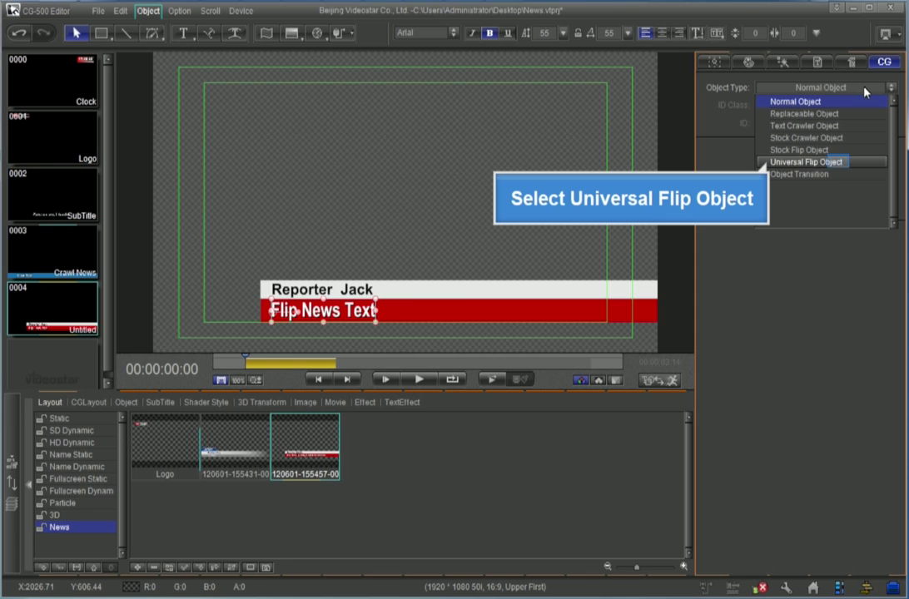
{"action": "left_click", "coordinate": [836, 162]}
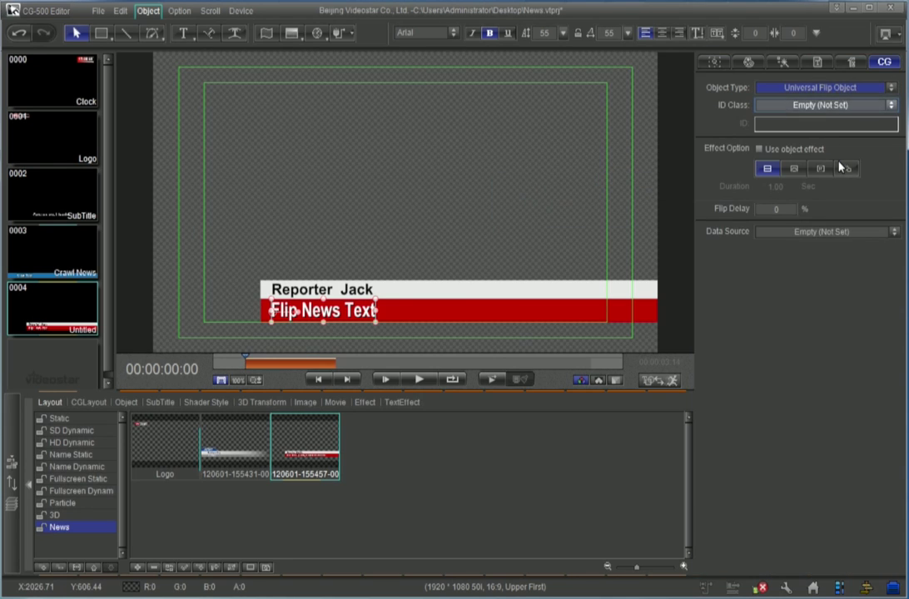
{"action": "left_click", "coordinate": [878, 109]}
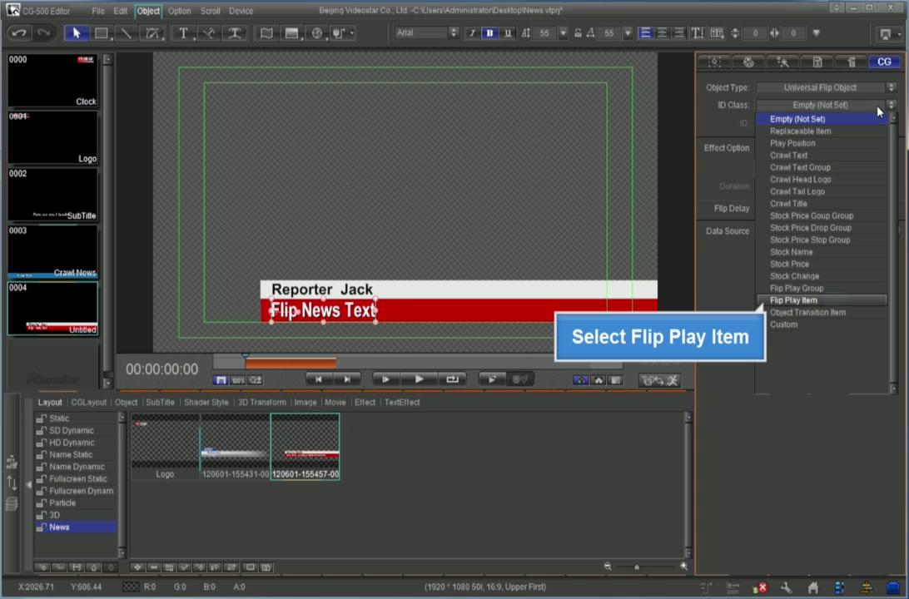
{"action": "left_click", "coordinate": [836, 301]}
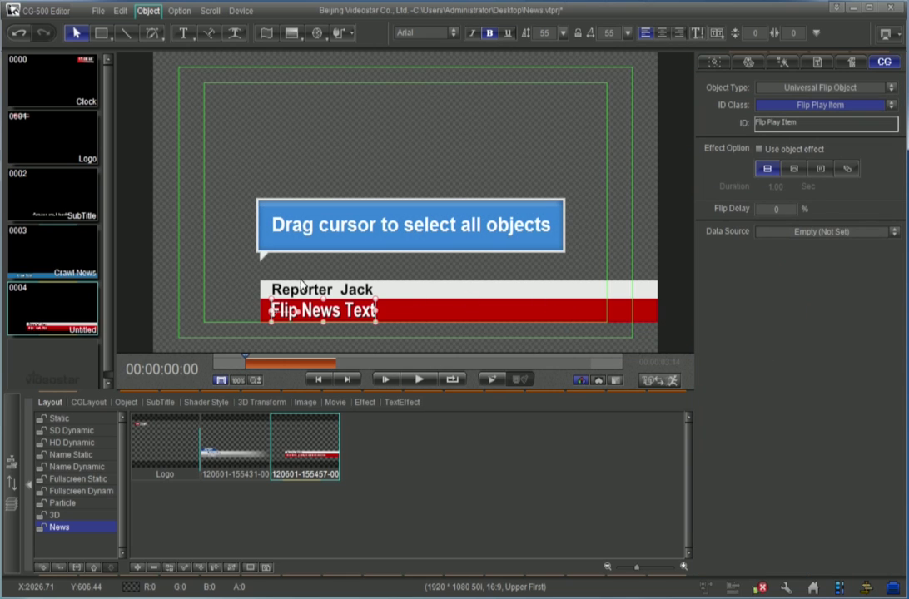
Step: Group all objects of the new layout and set the group's object type to Universal Flip Object
{"action": "left_click_drag", "start_coordinate": [240, 251], "coordinate": [663, 336]}
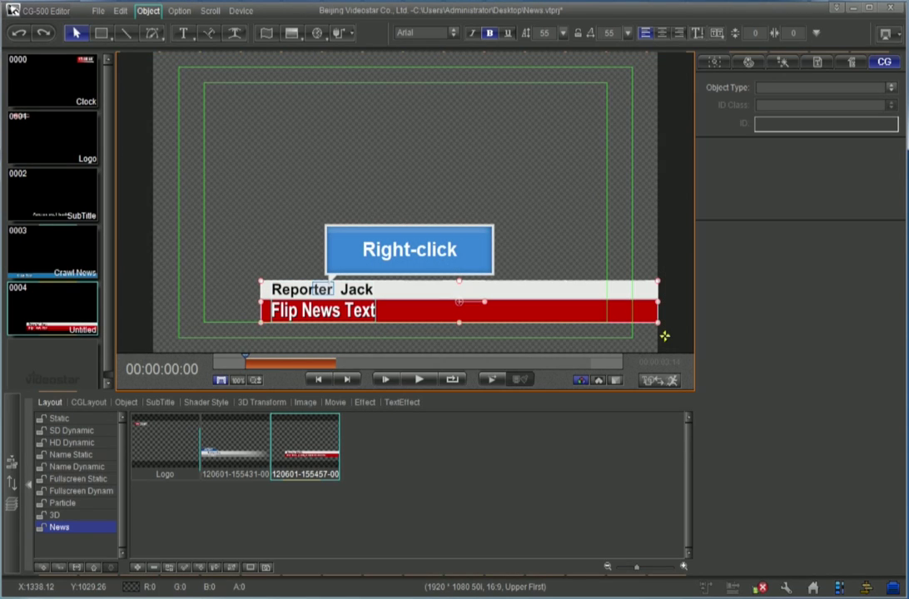
{"action": "right_click", "coordinate": [324, 288]}
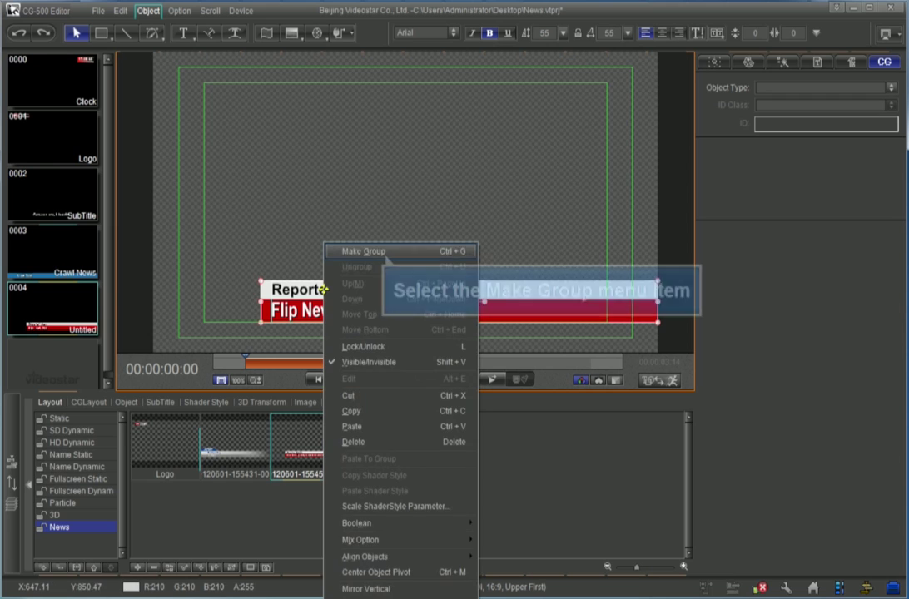
{"action": "left_click", "coordinate": [358, 252]}
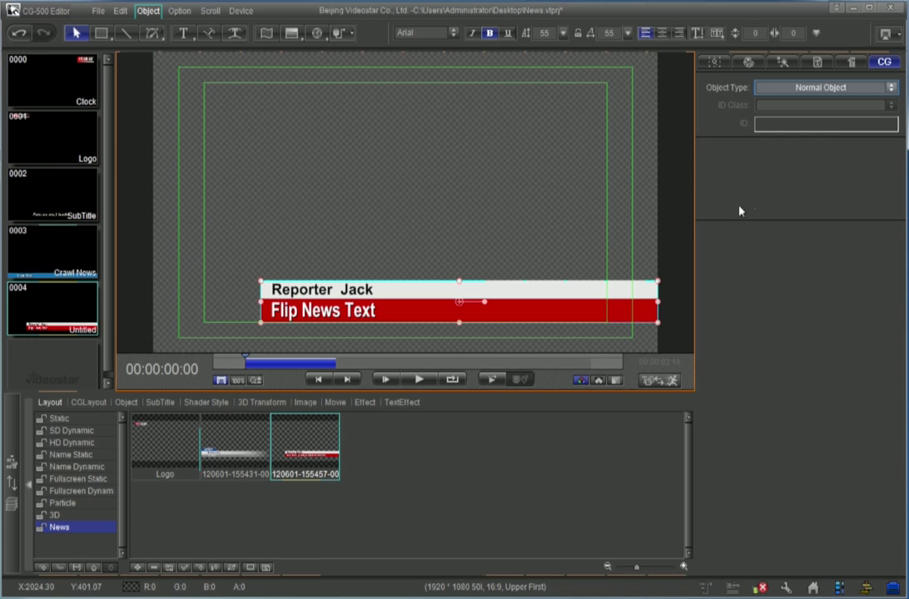
{"action": "left_click", "coordinate": [846, 90]}
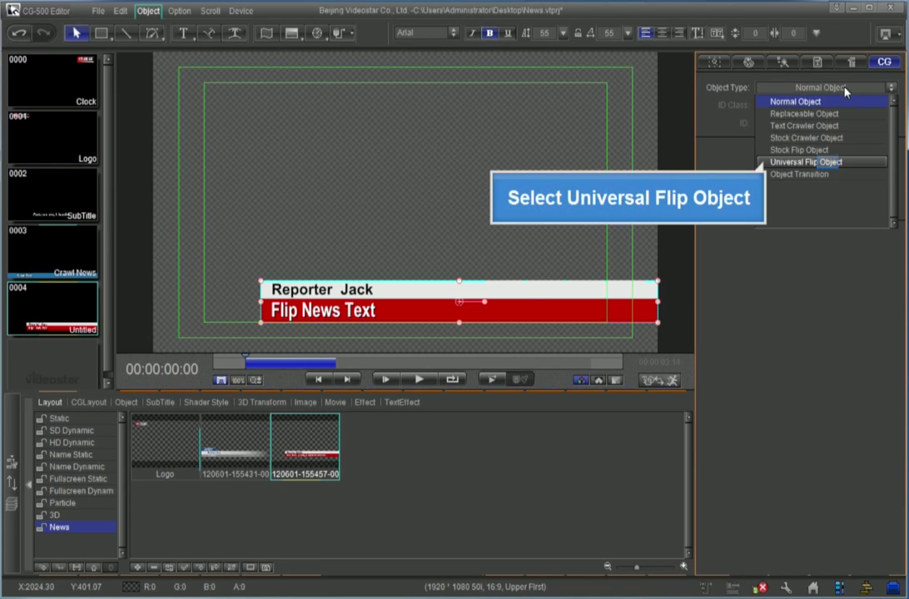
{"action": "left_click", "coordinate": [829, 164]}
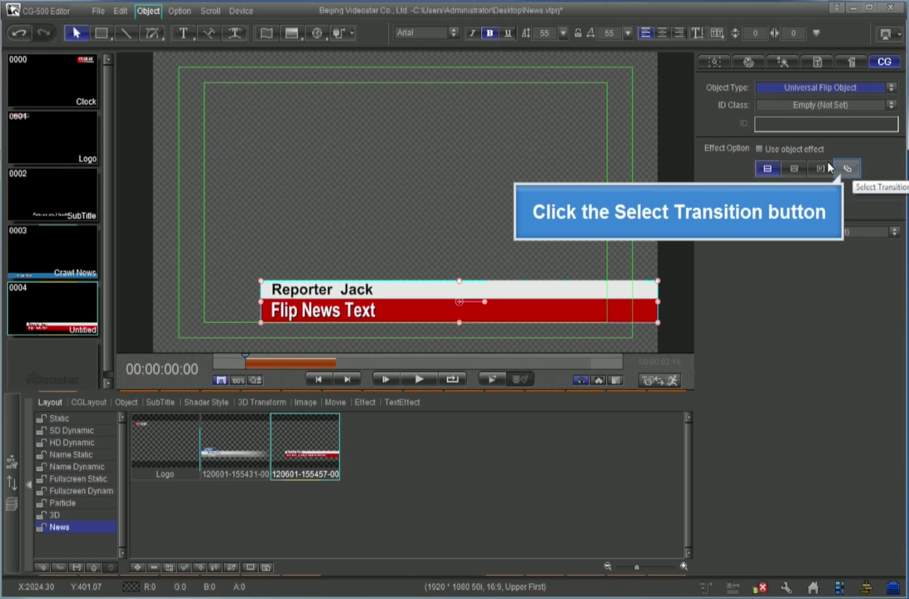
Step: Assign the "U to D" transition from the Push and Pull category to the flip group
{"action": "left_click", "coordinate": [848, 169]}
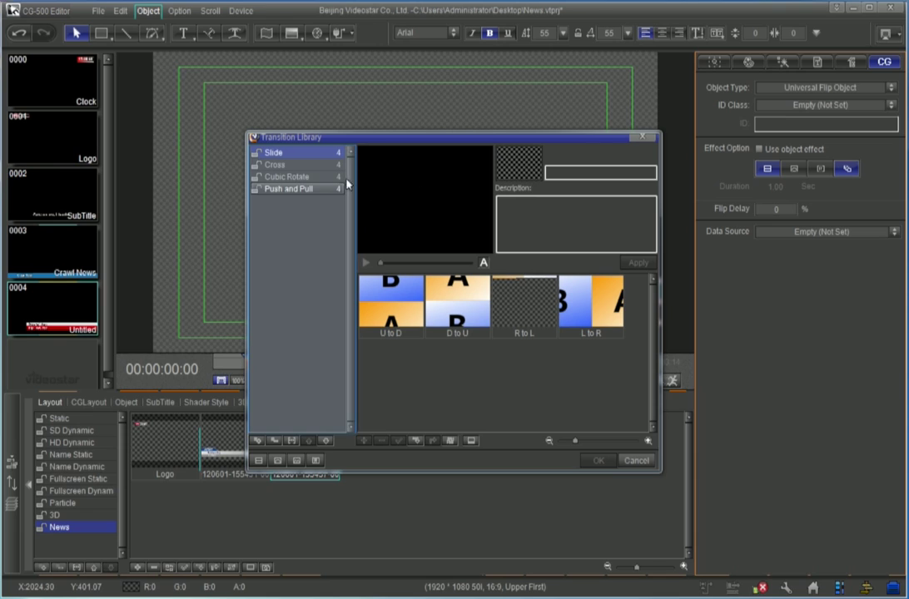
{"action": "left_click", "coordinate": [295, 190]}
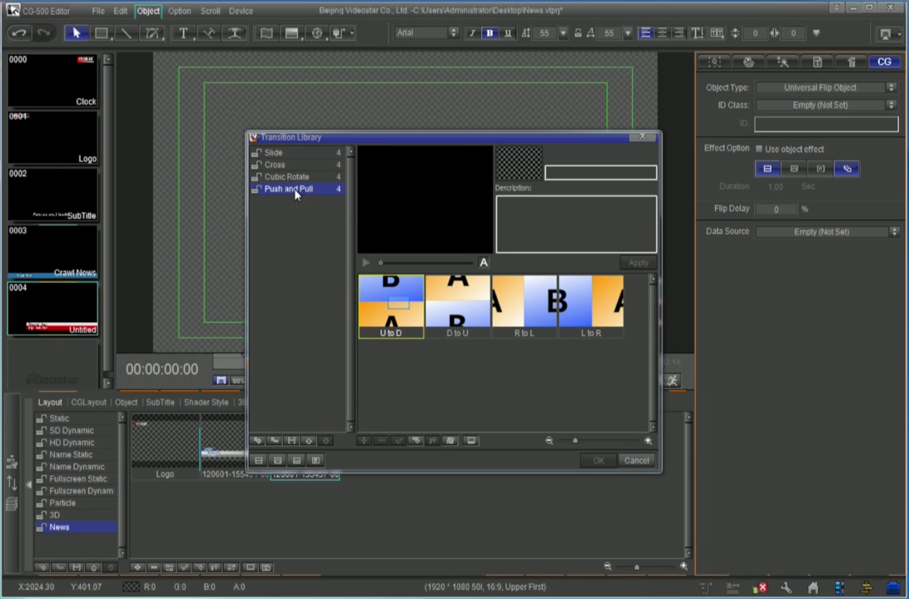
{"action": "left_click", "coordinate": [400, 308]}
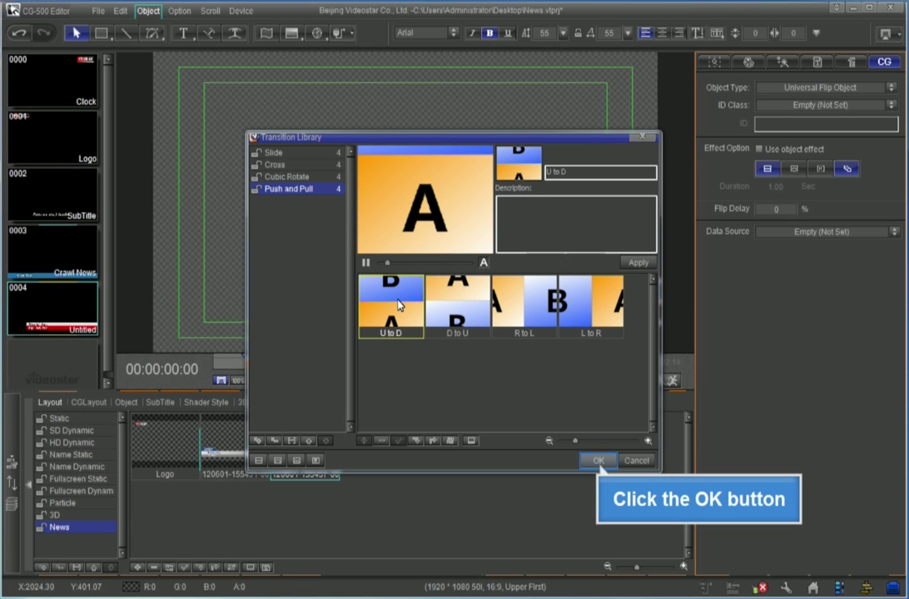
{"action": "left_click", "coordinate": [600, 462]}
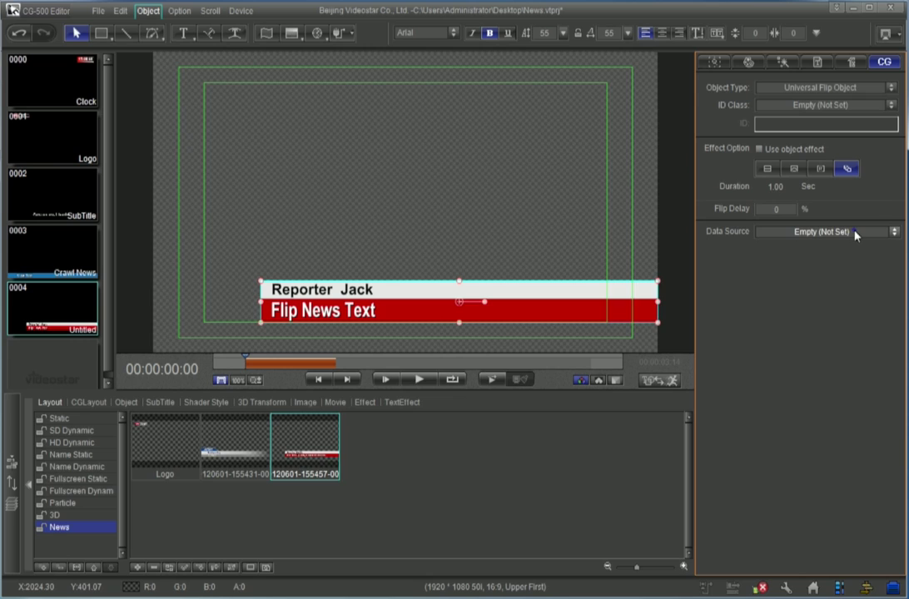
Step: Set the flip group's data source to Single Line Text File and load Flip News.txt from the VisCG folder
{"action": "left_click", "coordinate": [824, 232]}
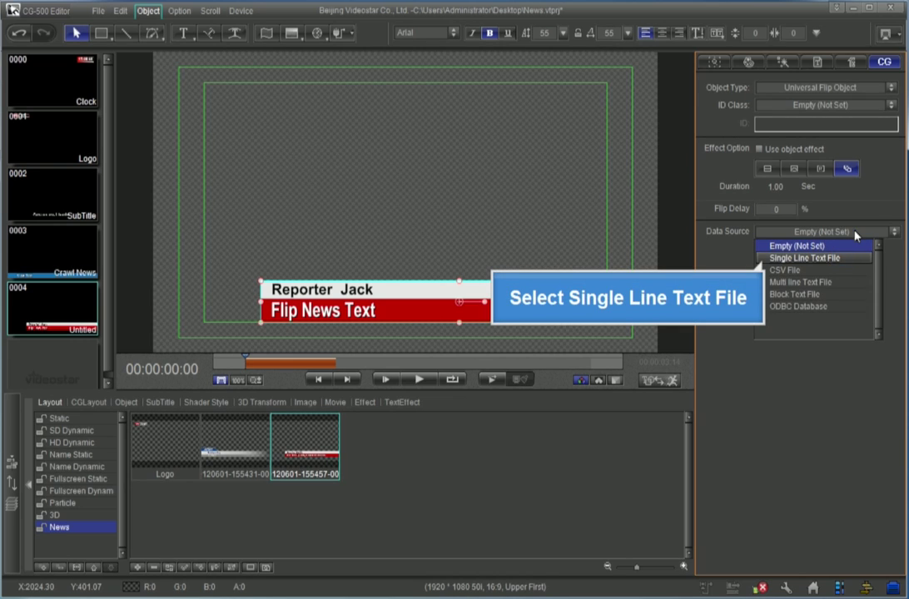
{"action": "left_click", "coordinate": [844, 260]}
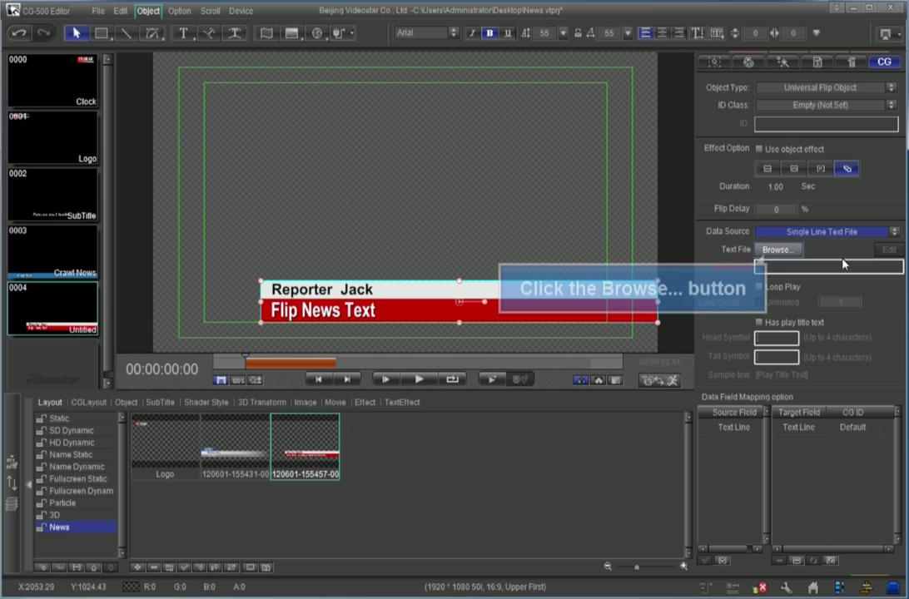
{"action": "left_click", "coordinate": [784, 254]}
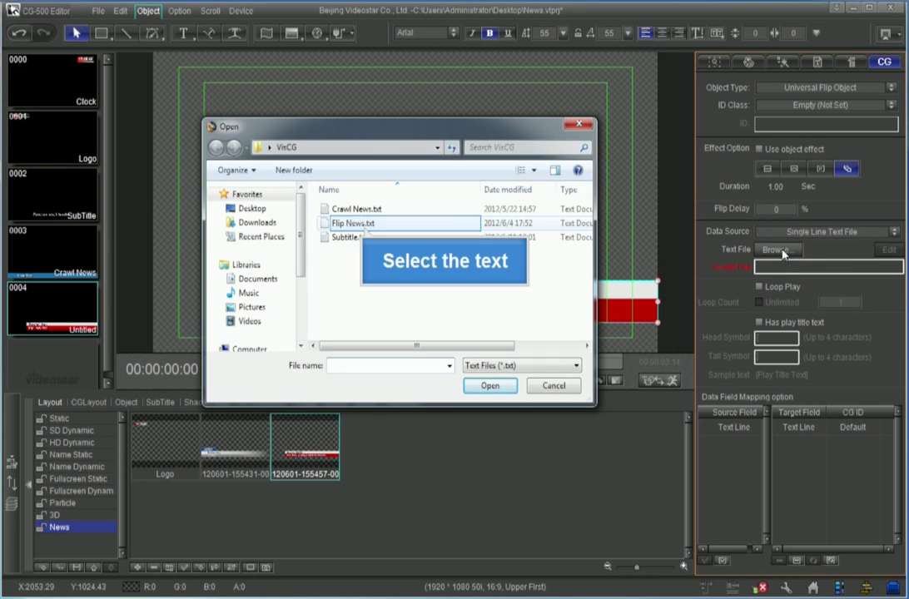
{"action": "left_click", "coordinate": [339, 224]}
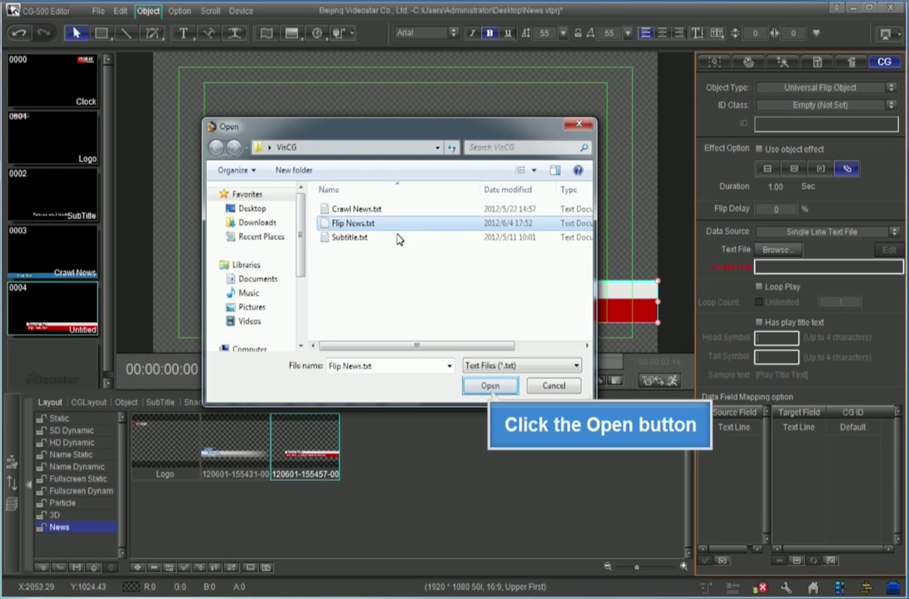
{"action": "left_click", "coordinate": [481, 388]}
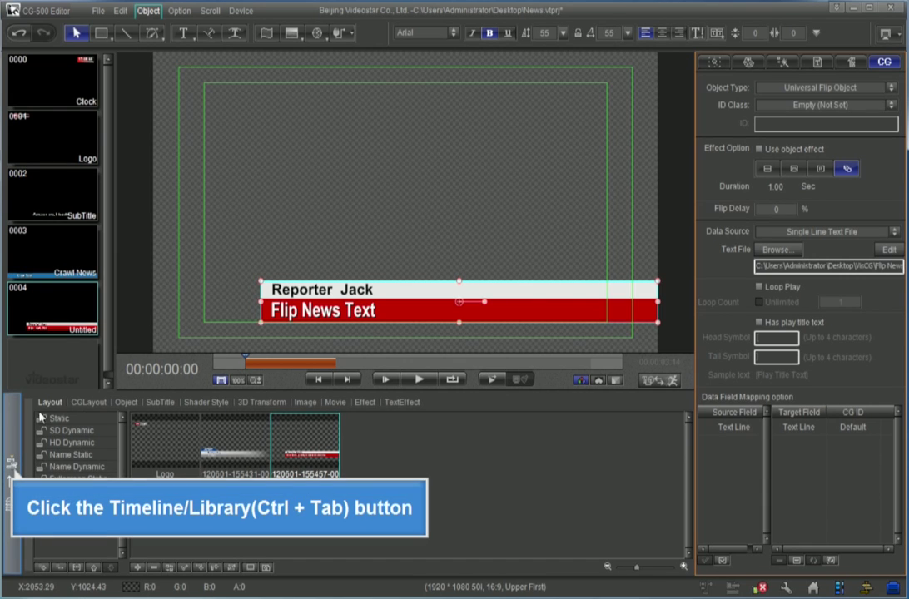
Step: Show the timeline and scrub through the flip group's clip to preview it
{"action": "left_click", "coordinate": [12, 463]}
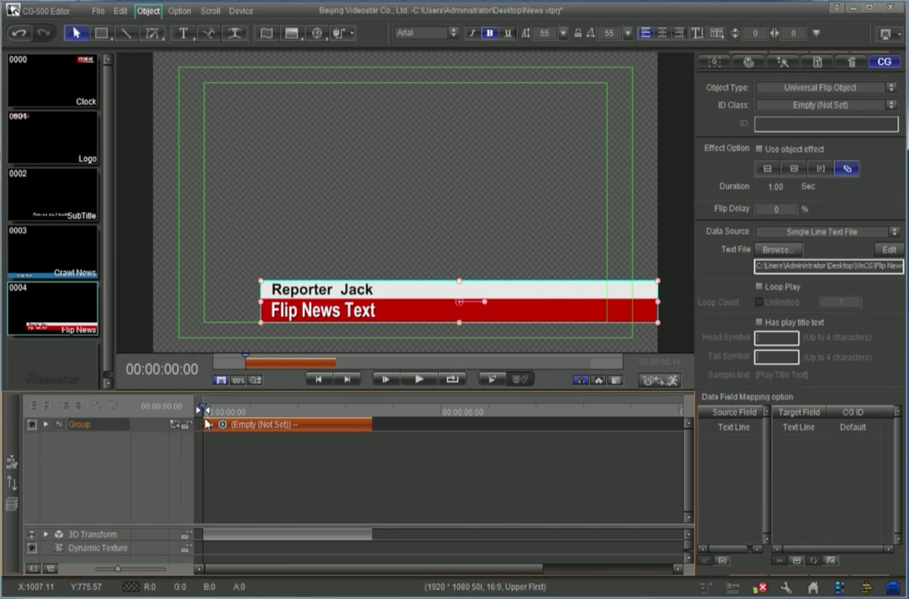
{"action": "left_click", "coordinate": [220, 413]}
{"action": "left_click_drag", "start_coordinate": [220, 416], "coordinate": [366, 428]}
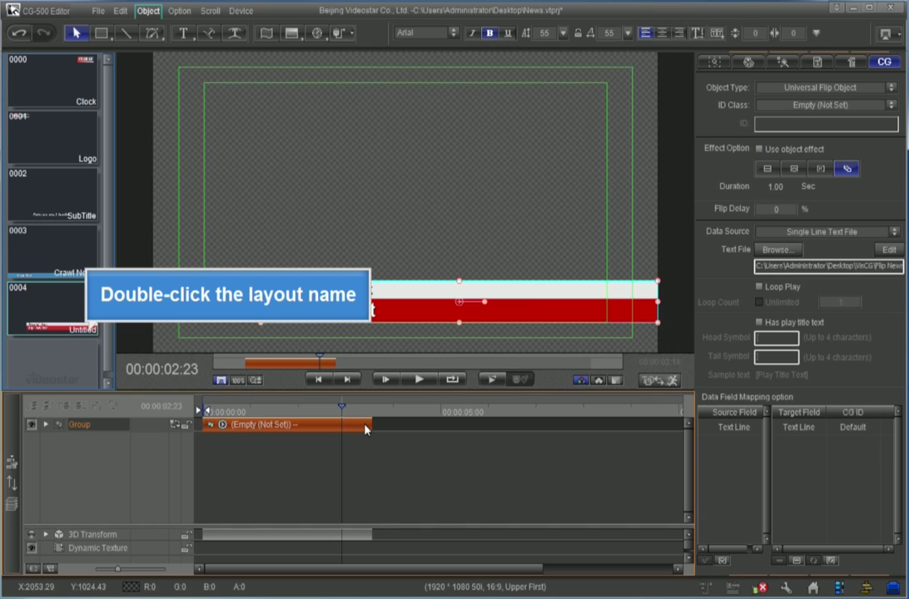
Step: Rename layout 0004 as "Flip News"
{"action": "double_click", "coordinate": [82, 330]}
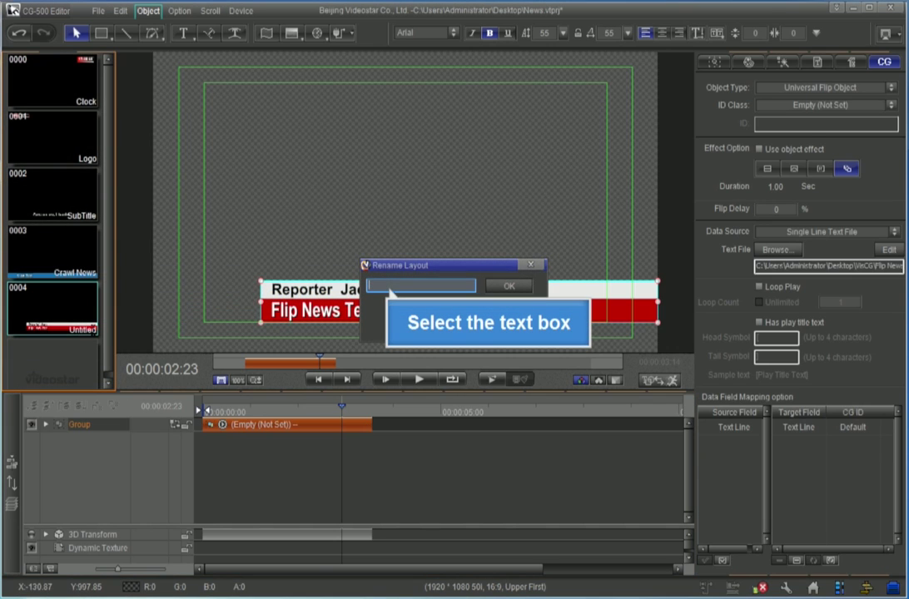
{"action": "left_click", "coordinate": [374, 286]}
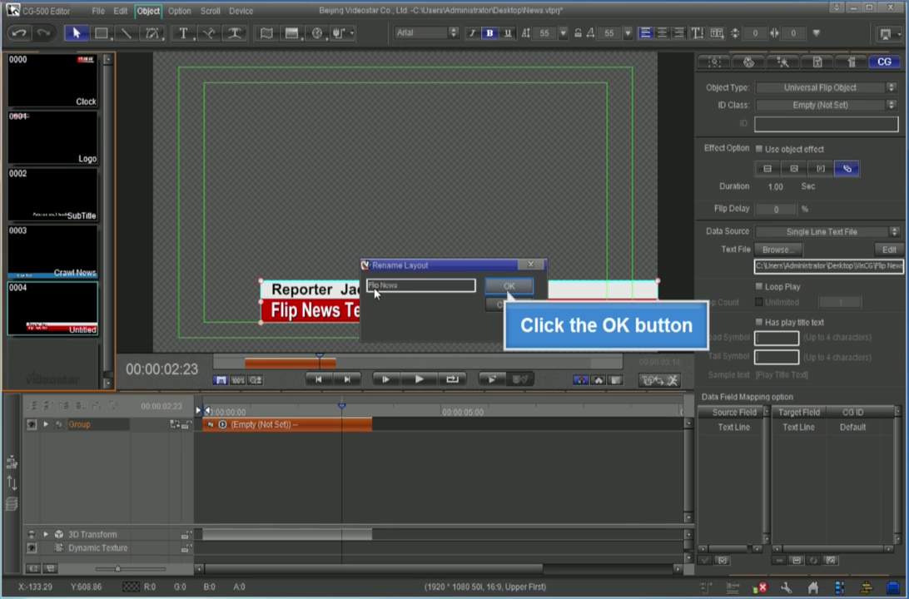
{"action": "left_click", "coordinate": [511, 286]}
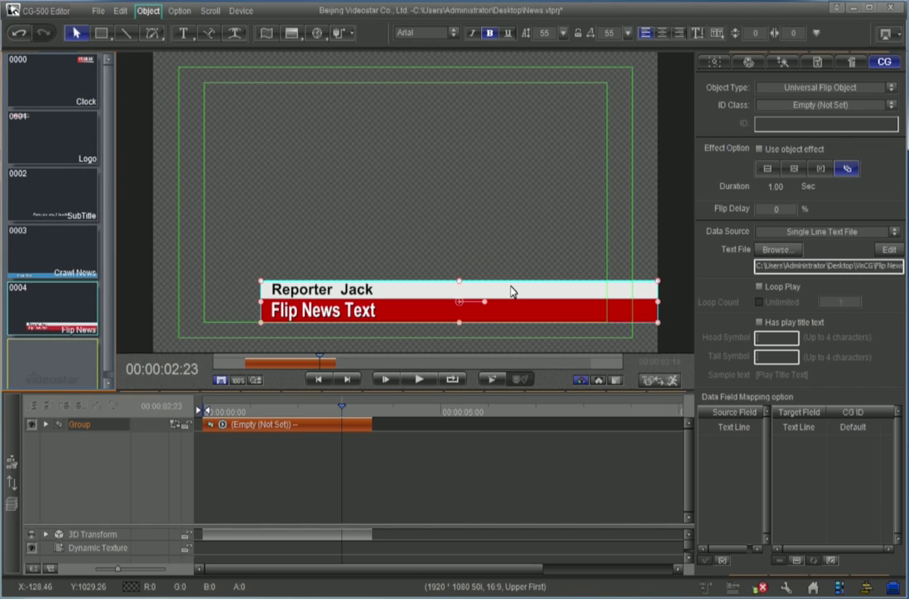
Step: Create a new layout 0005 and apply the blue-and-white NEWS lower-third template from the library's News category
{"action": "left_click", "coordinate": [59, 366]}
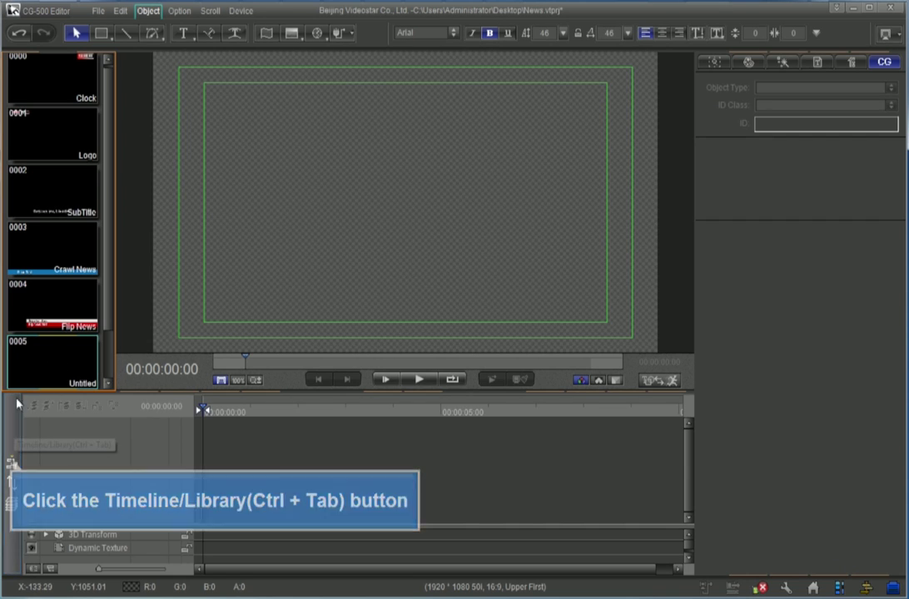
{"action": "left_click", "coordinate": [13, 431]}
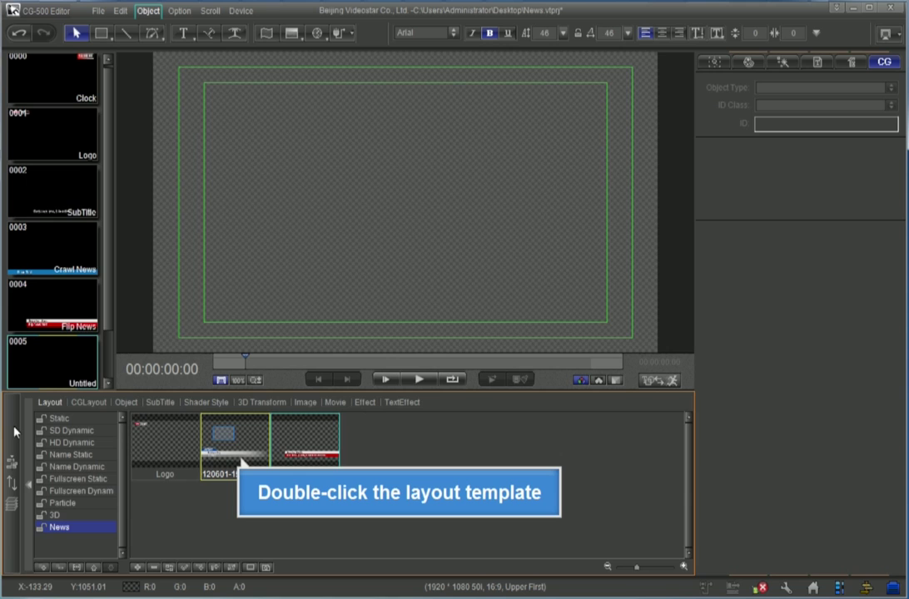
{"action": "double_click", "coordinate": [224, 439]}
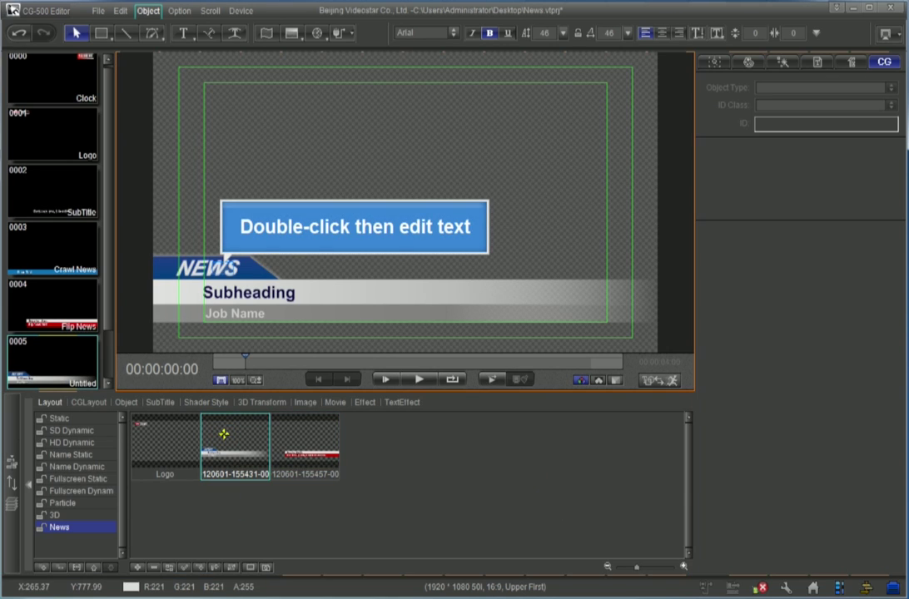
Step: Change the heading text in the blue tab of the new layout to "News"
{"action": "double_click", "coordinate": [225, 270]}
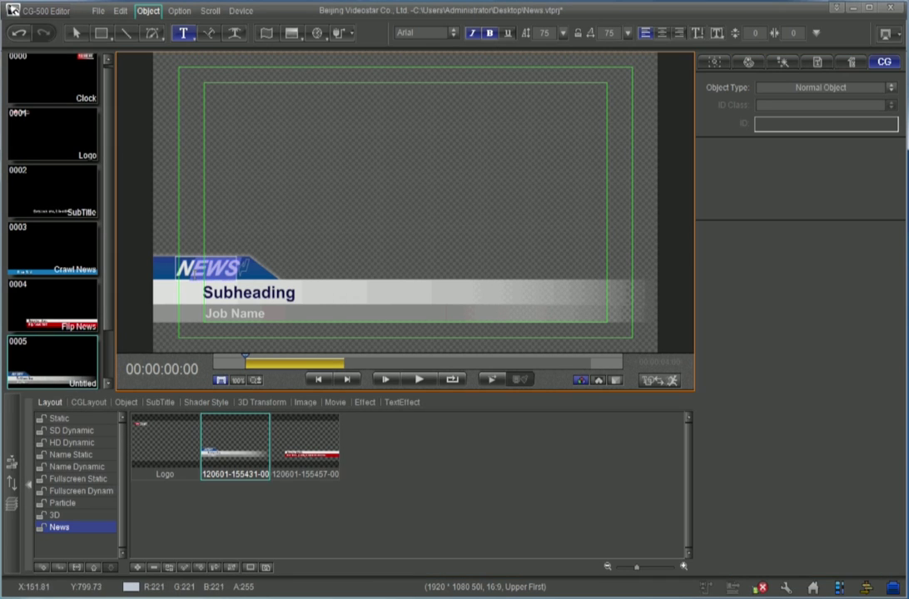
{"action": "type", "text": "News"}
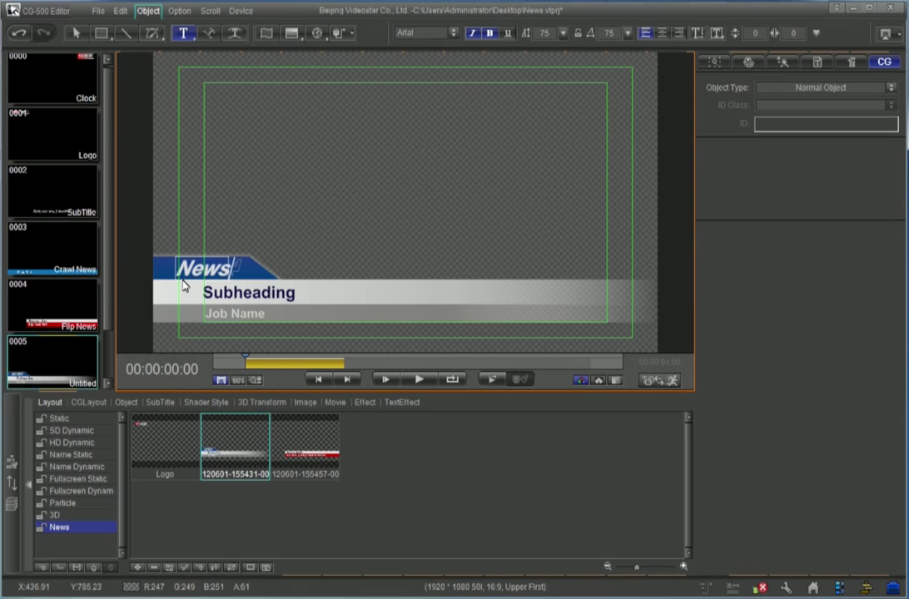
{"action": "left_click", "coordinate": [364, 217]}
Step: Replace the word "Name" in the "Job Name" line below the subheading with the person's first name
{"action": "double_click", "coordinate": [249, 316]}
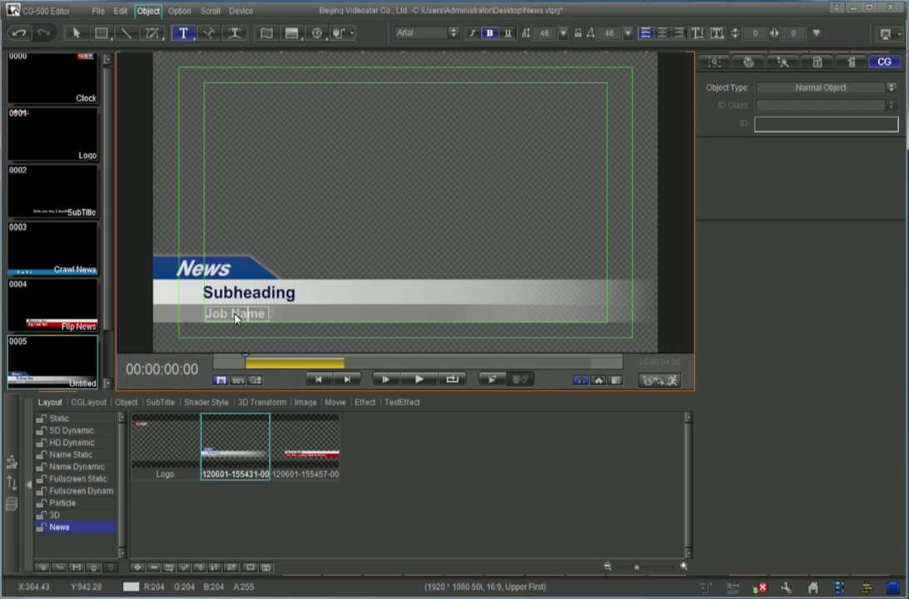
{"action": "double_click", "coordinate": [235, 317]}
{"action": "type", "text": "James"}
{"action": "left_click", "coordinate": [321, 216]}
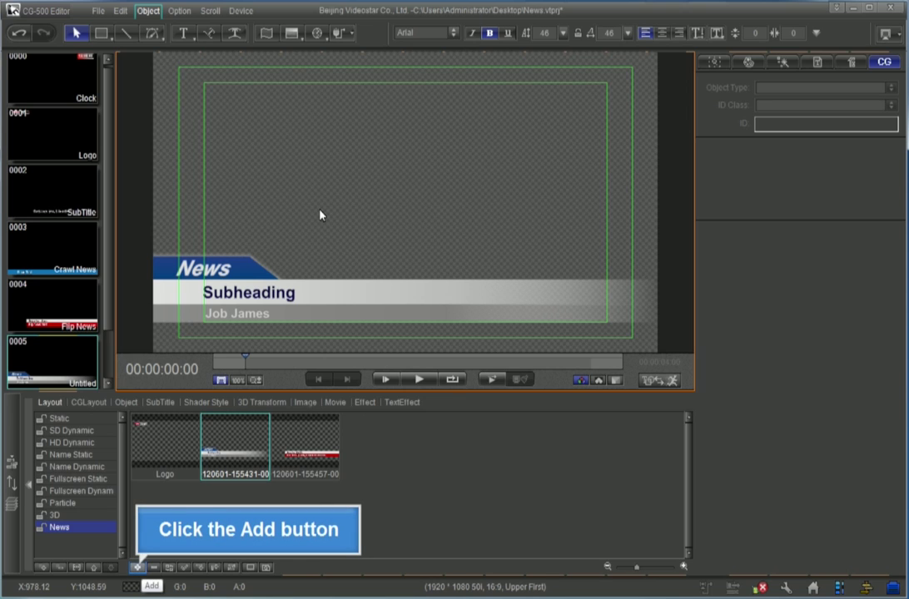
Step: Add the edited layout to the library's News category as a template and name it "News"
{"action": "left_click", "coordinate": [138, 569]}
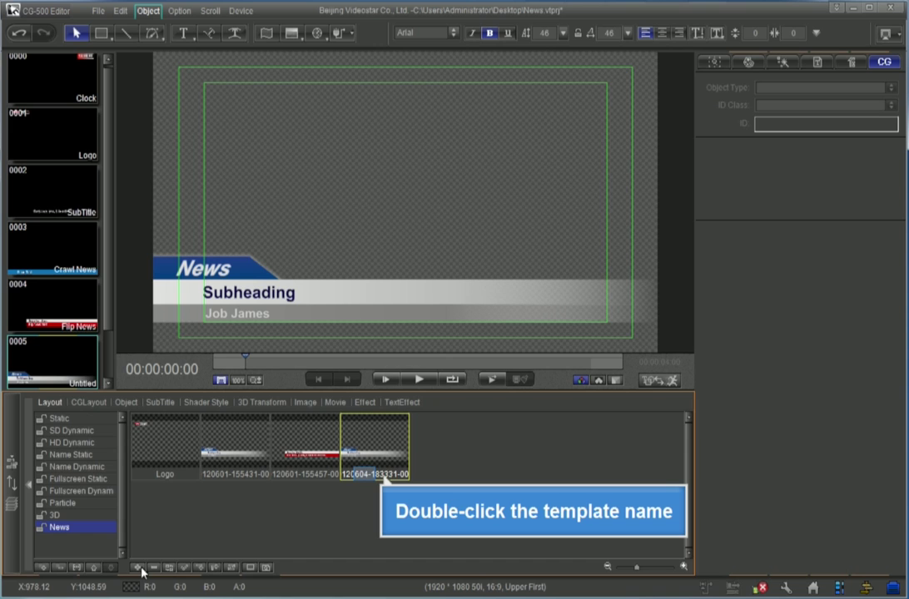
{"action": "double_click", "coordinate": [366, 476]}
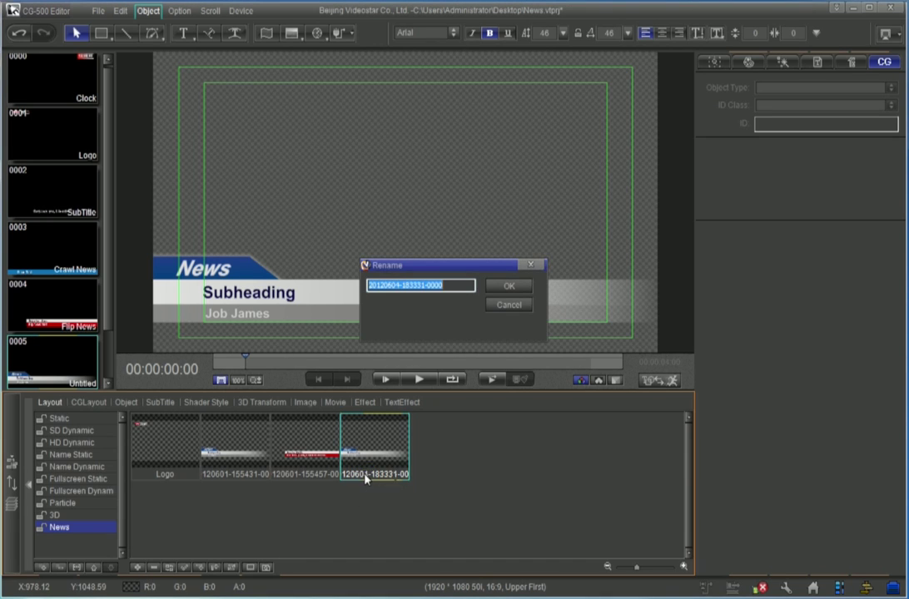
{"action": "left_click_drag", "start_coordinate": [447, 286], "coordinate": [368, 286]}
{"action": "type", "text": "News"}
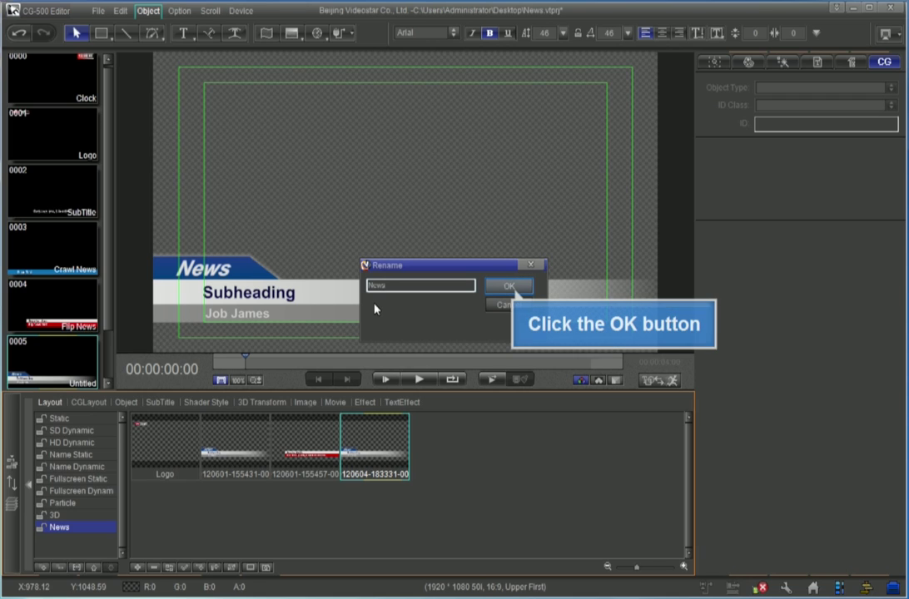
{"action": "left_click", "coordinate": [500, 289]}
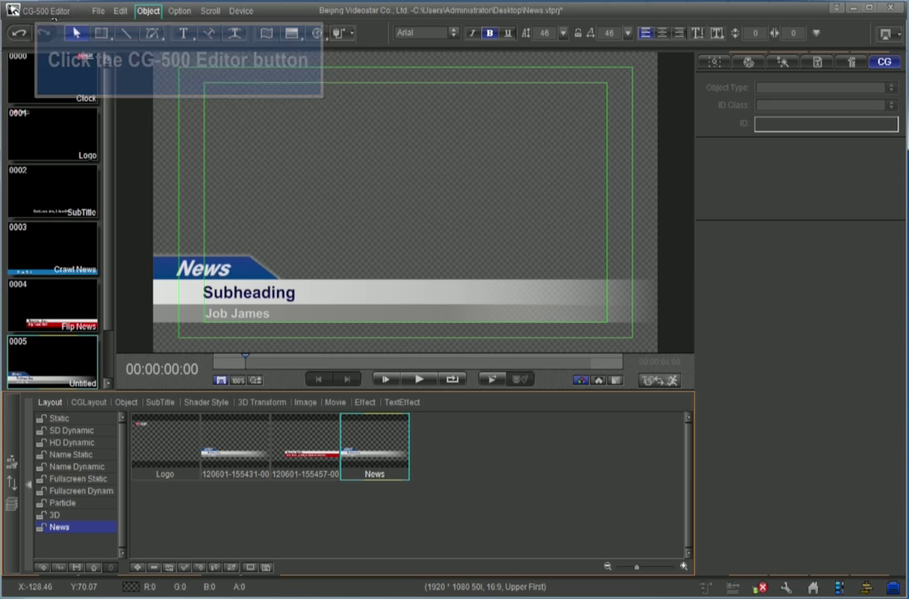
Step: Switch from the CG-500 Editor to the VisCG Player
{"action": "left_click", "coordinate": [12, 10]}
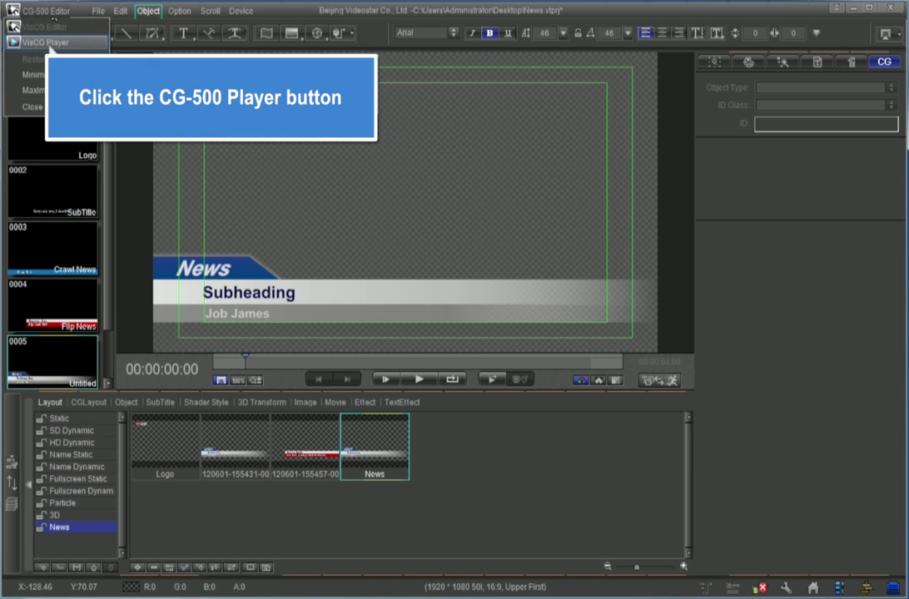
{"action": "left_click", "coordinate": [74, 40]}
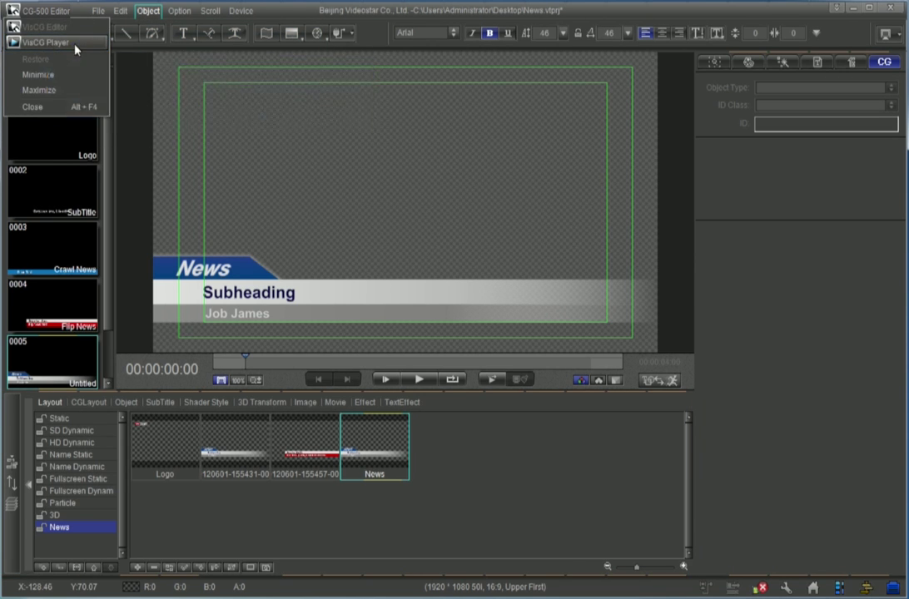